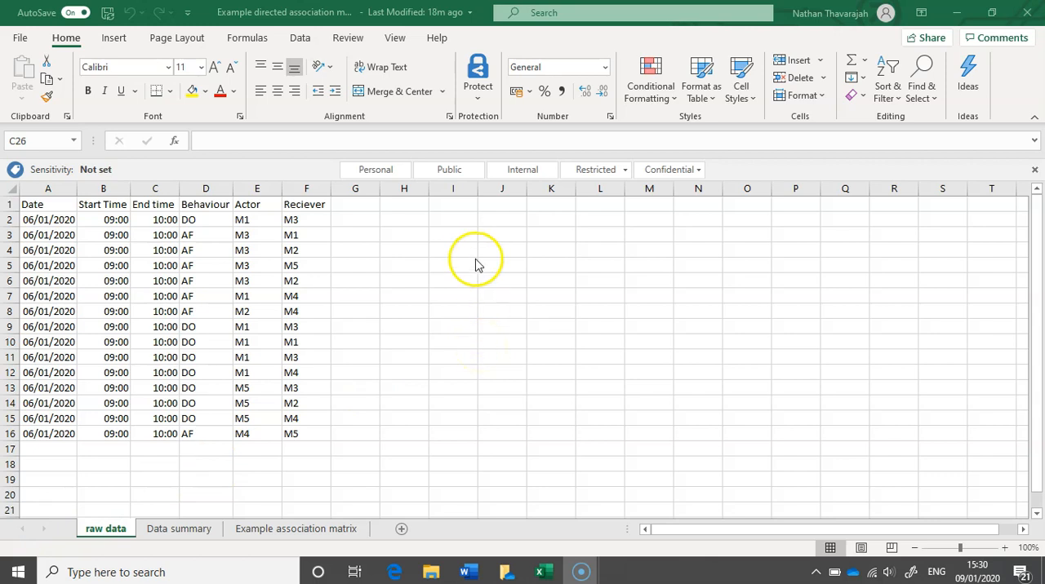
# Enter the individual labels M1, M2, M3, M4 and M5 down column I, starting in cell I2.
pyautogui.click(455, 221)
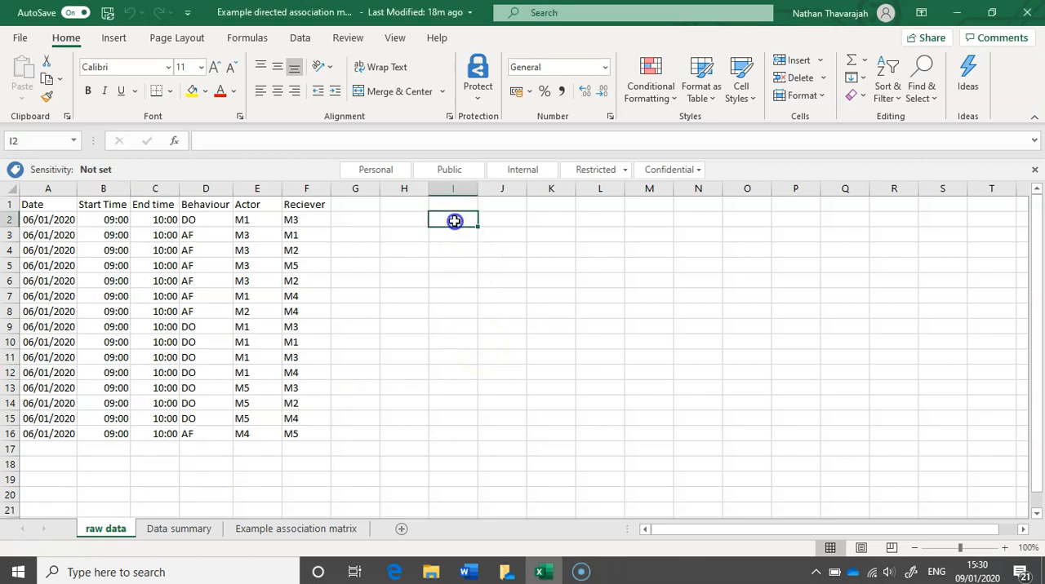
pyautogui.click(407, 221)
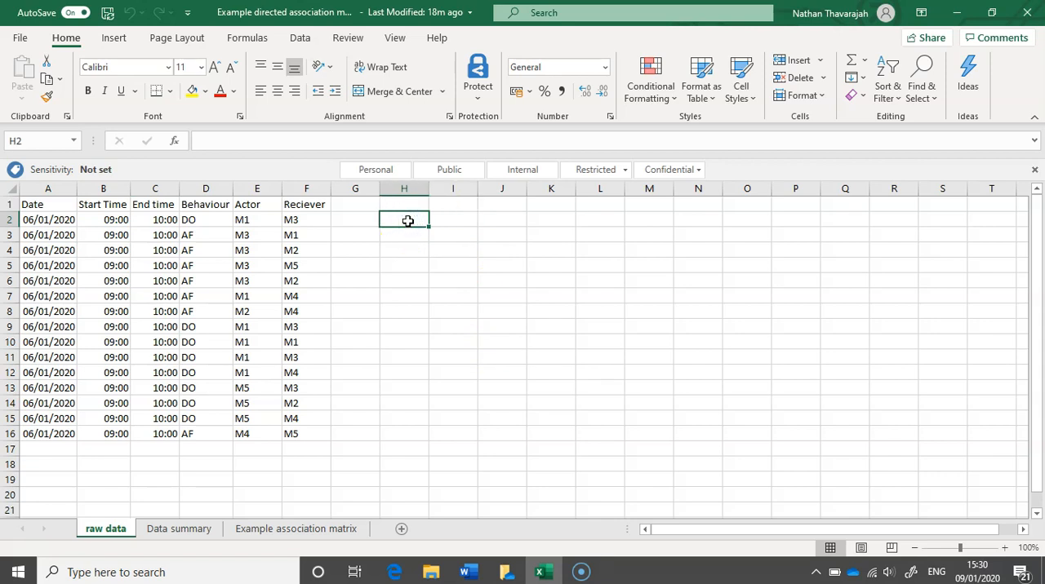
pyautogui.click(443, 221)
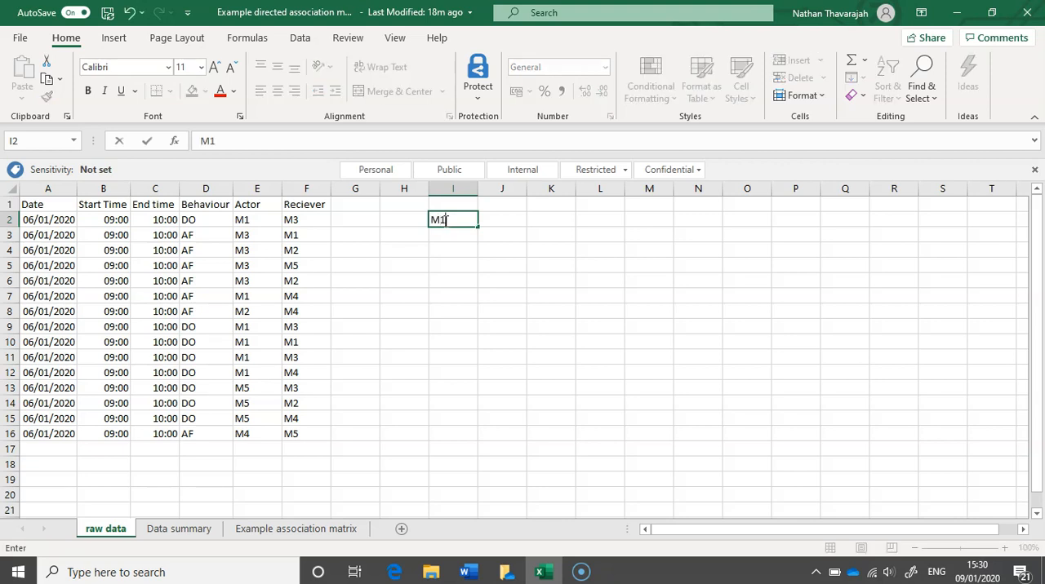
pyautogui.press('Return')
pyautogui.write('M2')
pyautogui.press('Return')
pyautogui.write('M3')
pyautogui.press('Return')
pyautogui.write('M4')
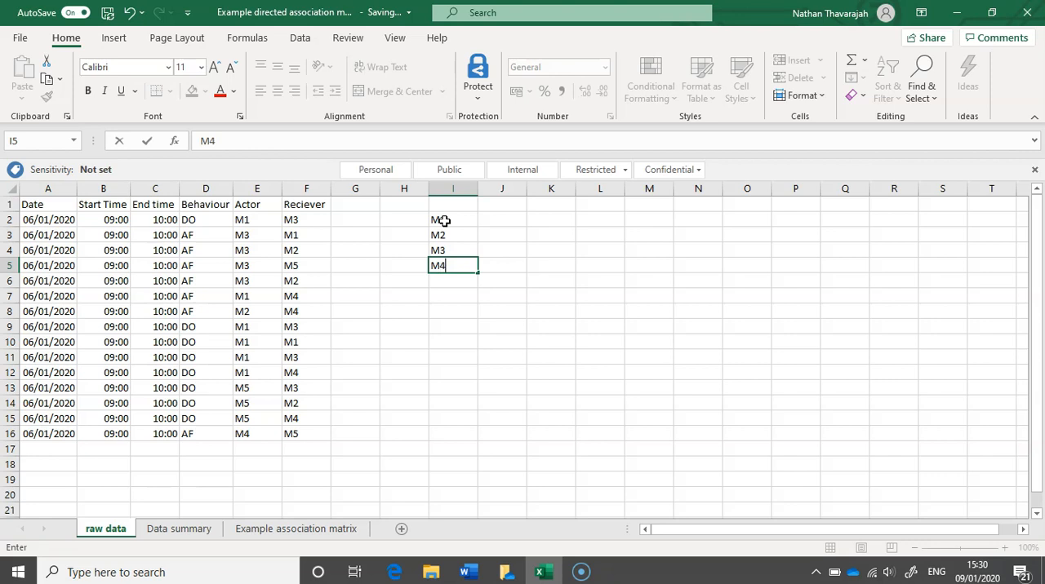
pyautogui.press('Return')
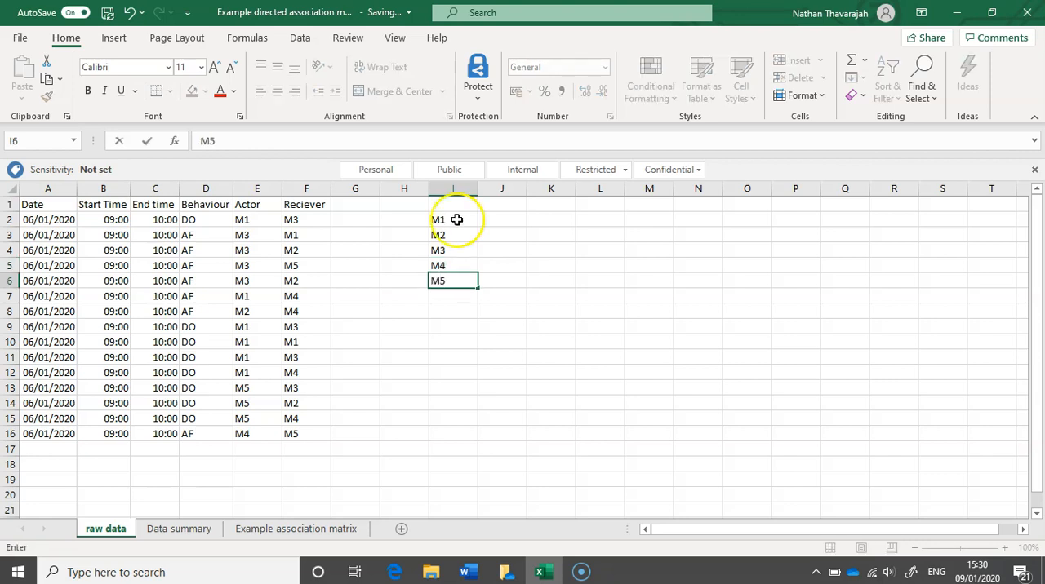
# Move the M1 to M5 label list down one row to cells I3:I7.
pyautogui.moveTo(458, 220); pyautogui.dragTo(448, 280)
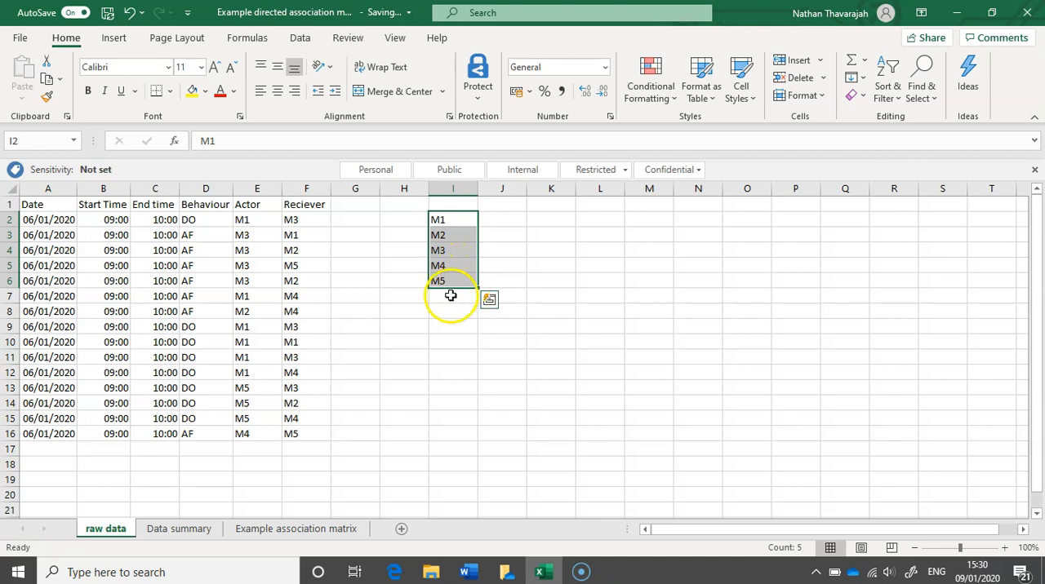
pyautogui.click(449, 292)
pyautogui.moveTo(449, 302); pyautogui.dragTo(449, 299)
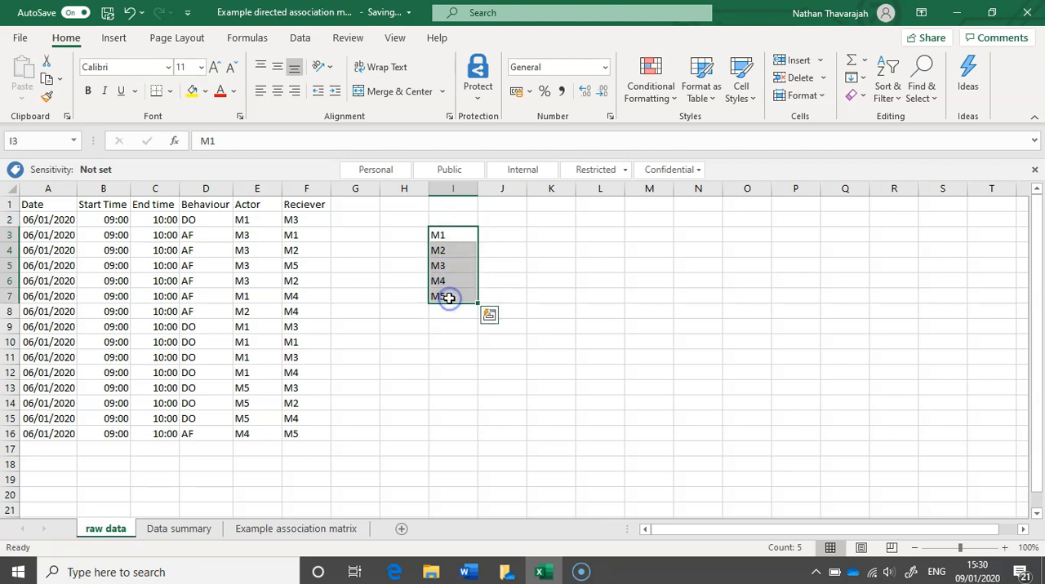
# Copy the M1 to M5 labels and paste them transposed across row 2, starting in cell J2.
pyautogui.moveTo(451, 235); pyautogui.dragTo(445, 296)
pyautogui.hotkey('ctrl', 'c')
pyautogui.click(493, 220)
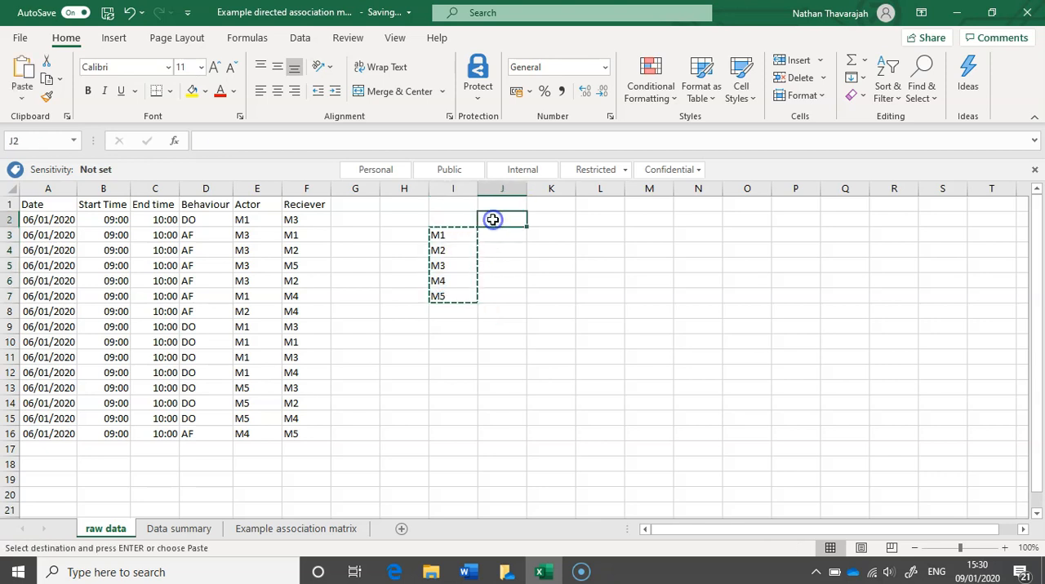
pyautogui.rightClick(493, 220)
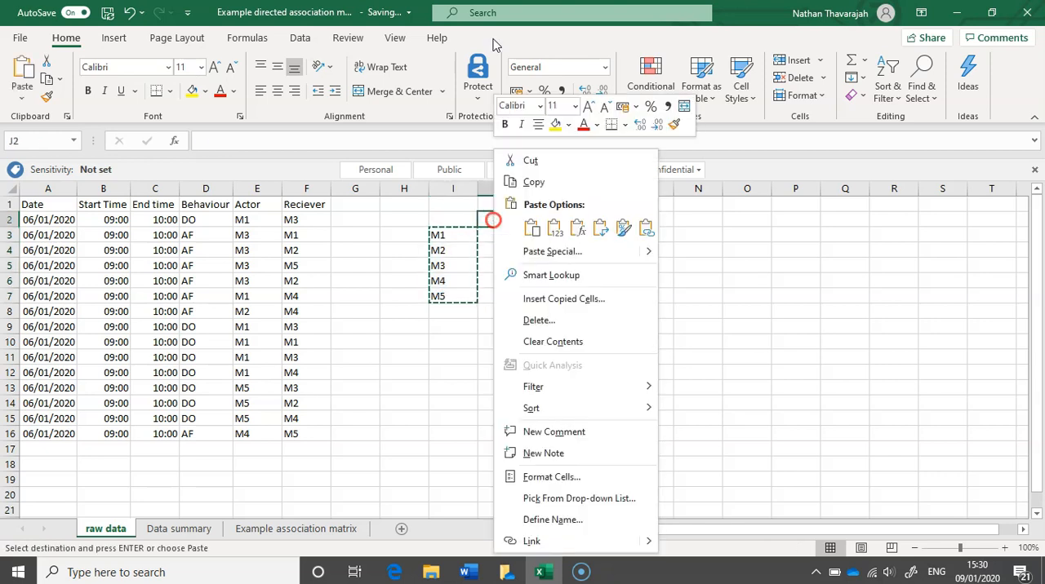
pyautogui.click(600, 235)
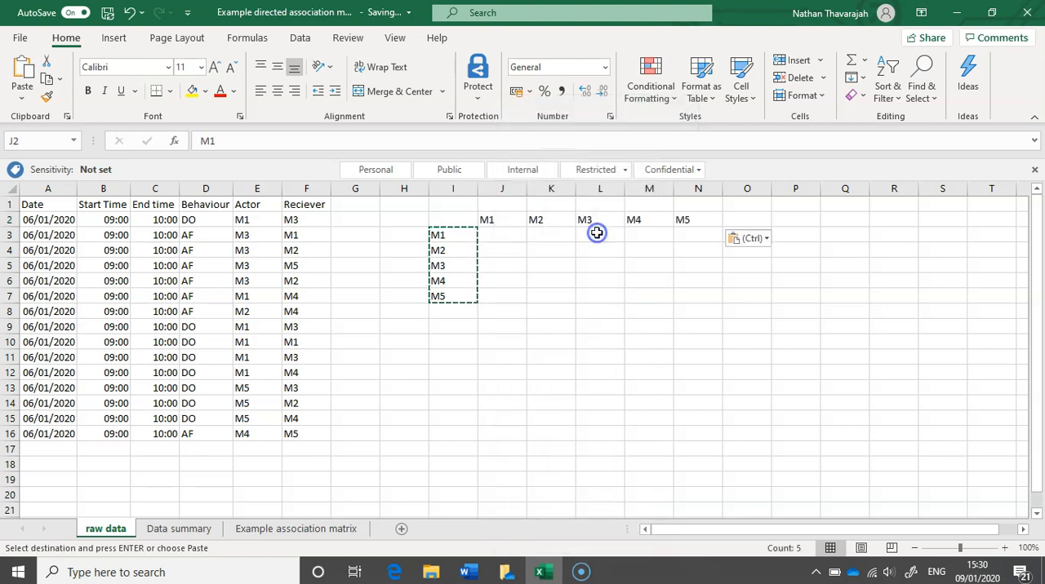
pyautogui.click(562, 292)
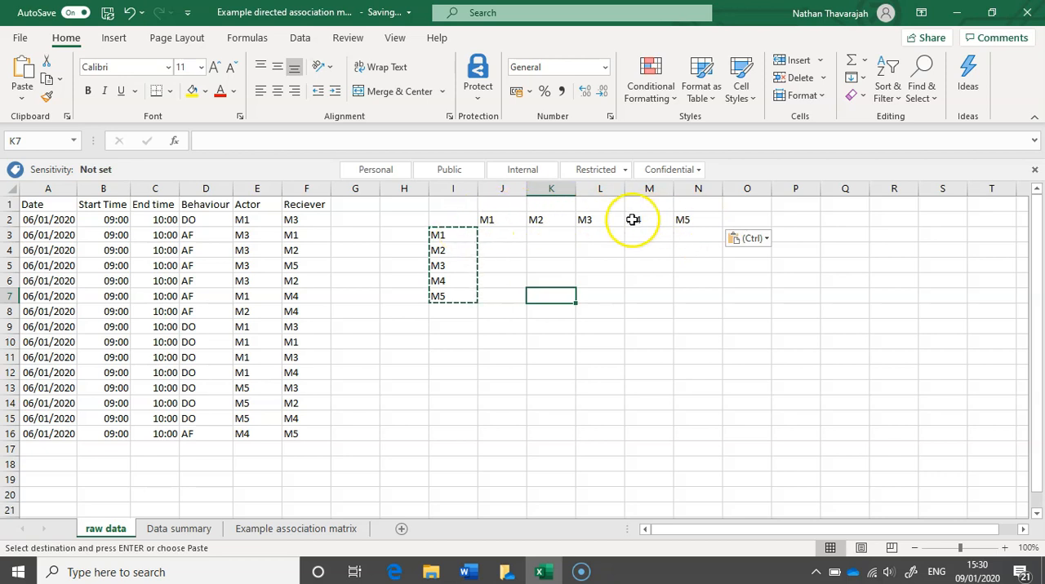
# Merge and center cells J1:N1 above the column labels and enter the heading "Reciever".
pyautogui.click(510, 205)
pyautogui.moveTo(510, 205); pyautogui.dragTo(701, 208)
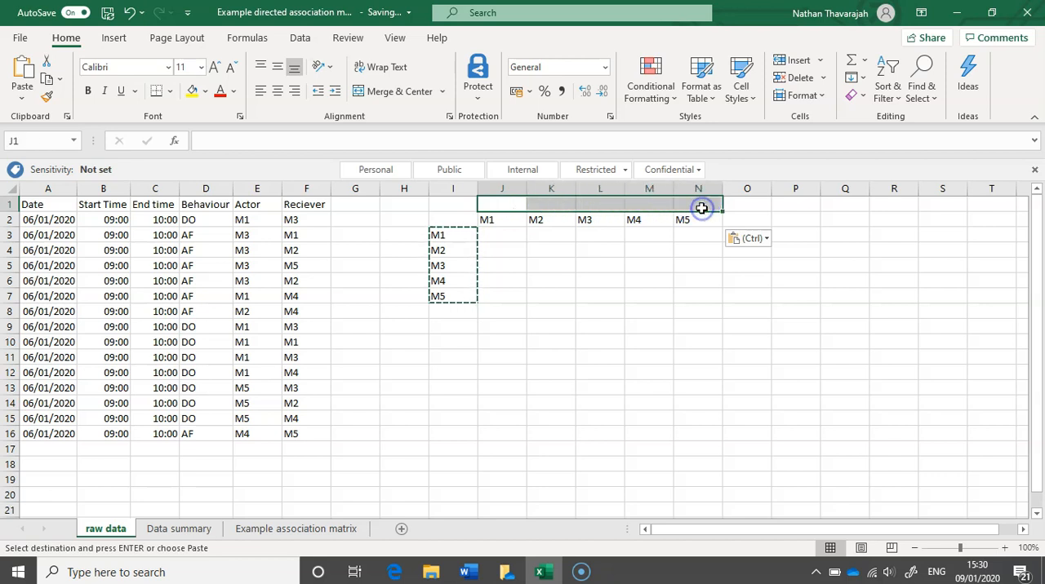
pyautogui.click(420, 91)
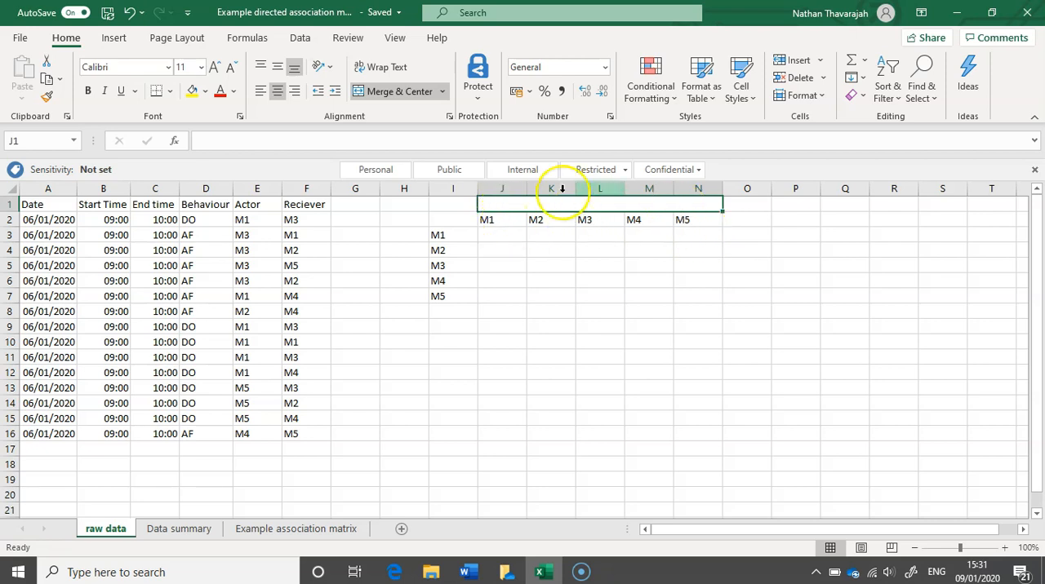
pyautogui.write('R')
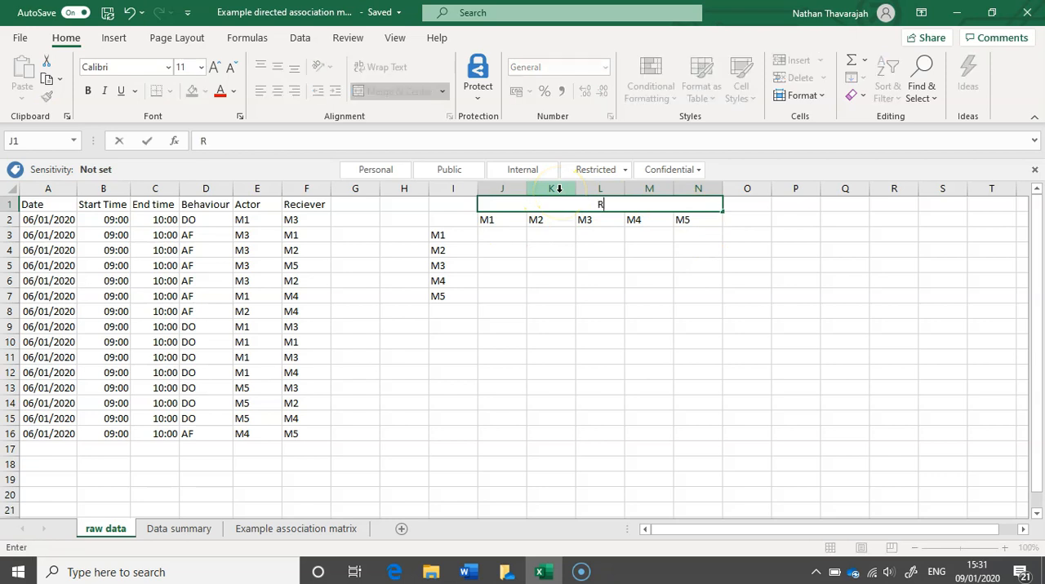
pyautogui.write('eciever')
# Merge and center cells H3:H7 beside the row labels, enter "Actors" and align it vertically to the middle.
pyautogui.click(404, 237)
pyautogui.moveTo(403, 238); pyautogui.dragTo(401, 291)
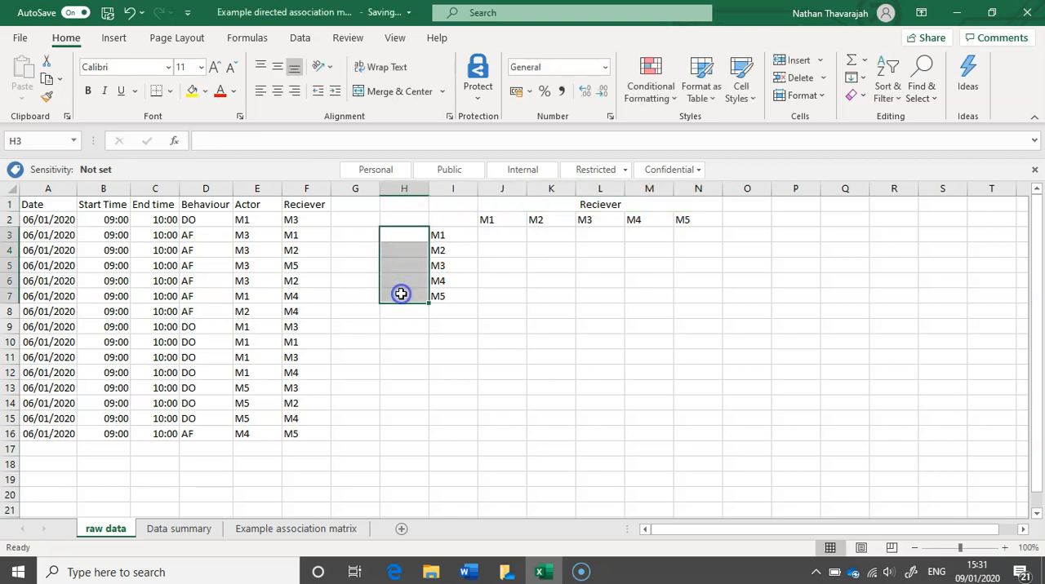
pyautogui.click(385, 91)
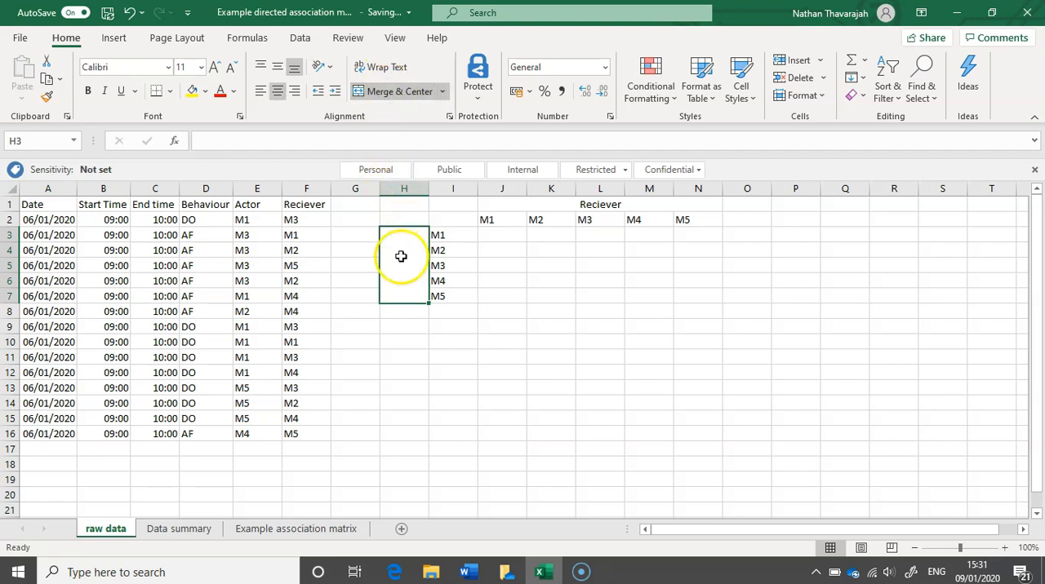
pyautogui.write('Actors')
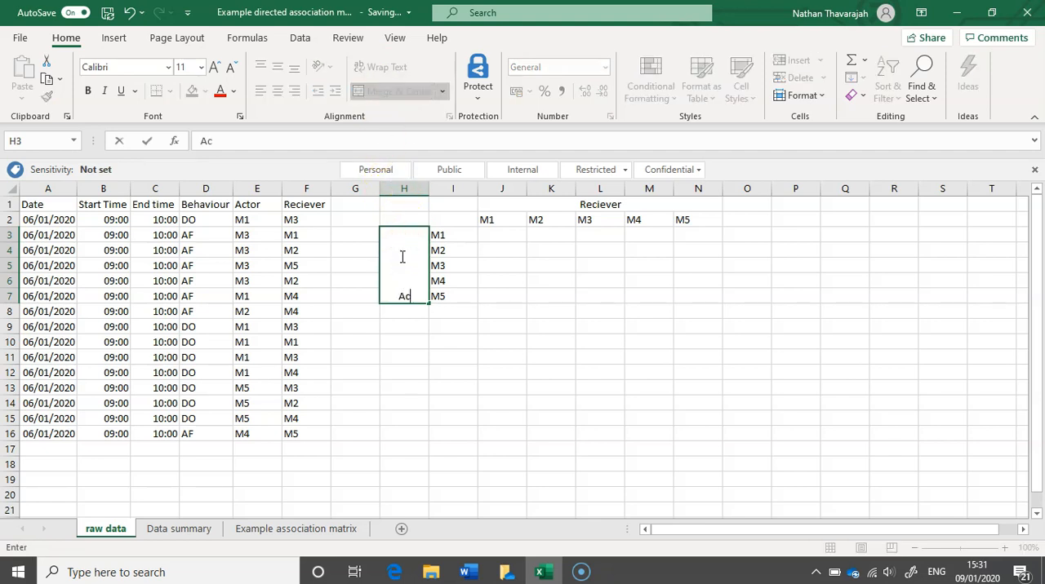
pyautogui.click(471, 278)
pyautogui.click(404, 265)
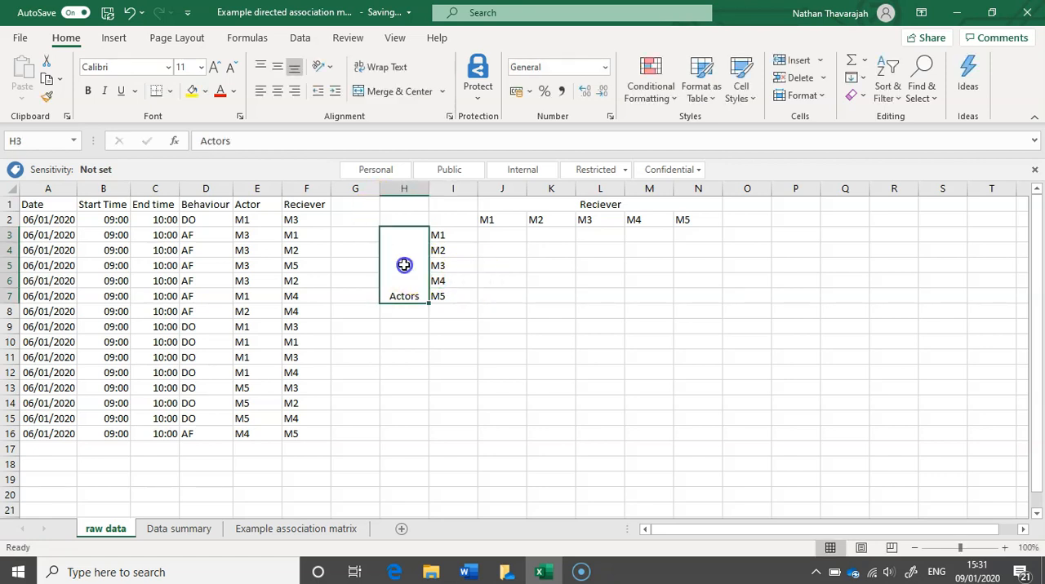
pyautogui.click(277, 67)
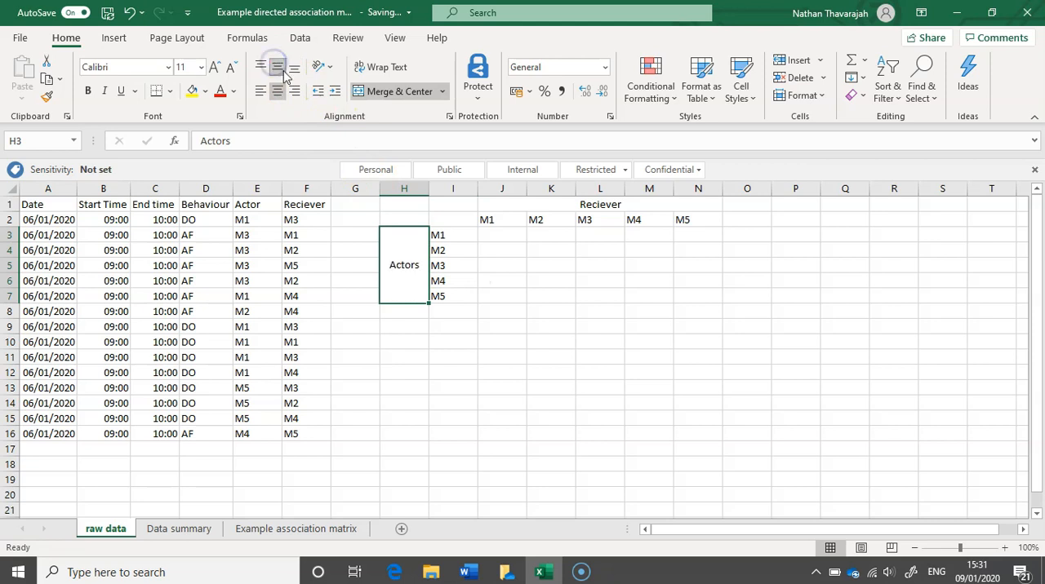
pyautogui.click(579, 336)
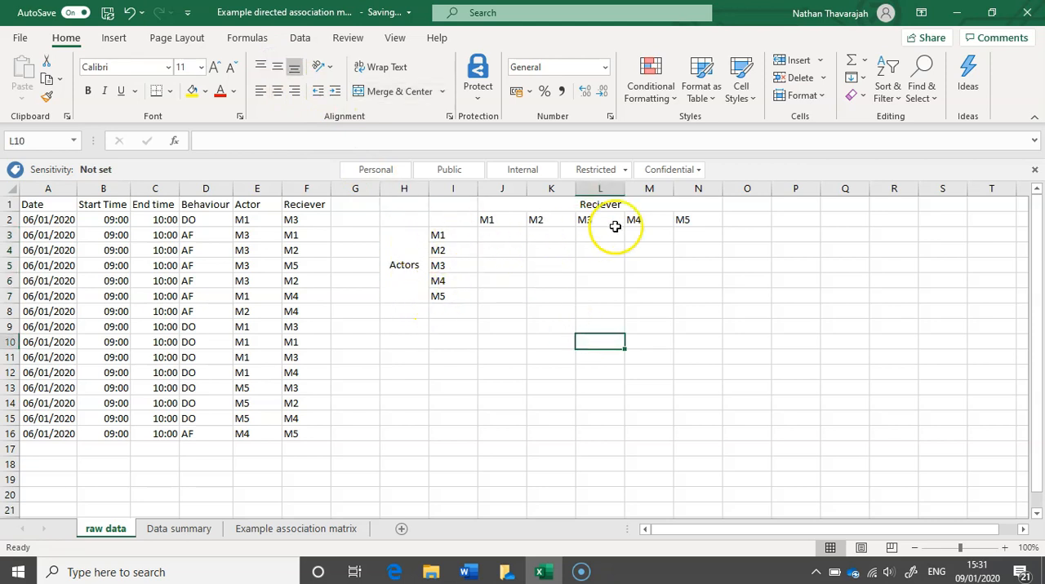
# Enter 0 in the matrix's diagonal cells J3, K4, L5, M6 and N7, where each individual meets itself.
pyautogui.click(506, 236)
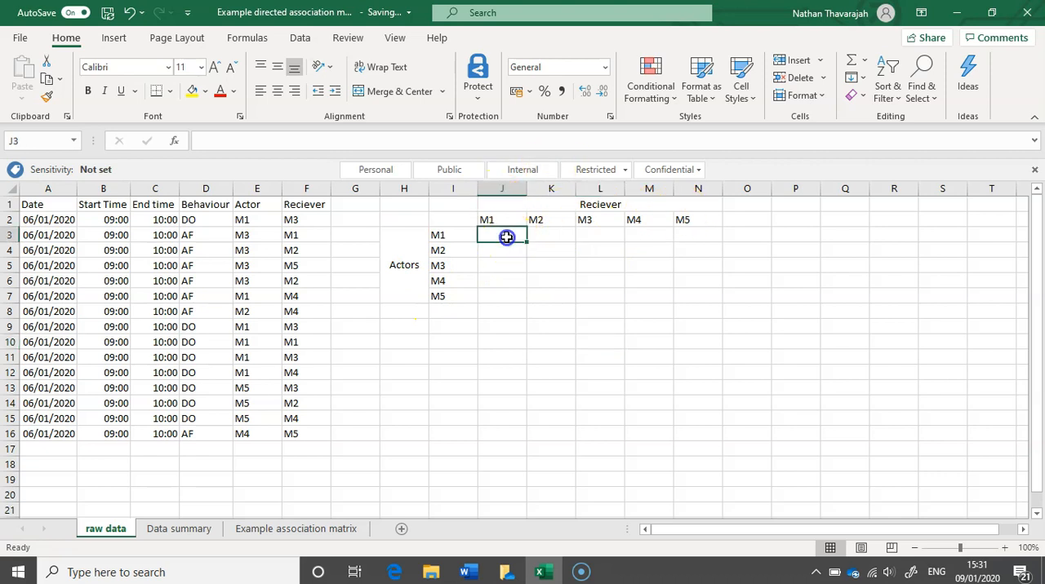
pyautogui.write('0')
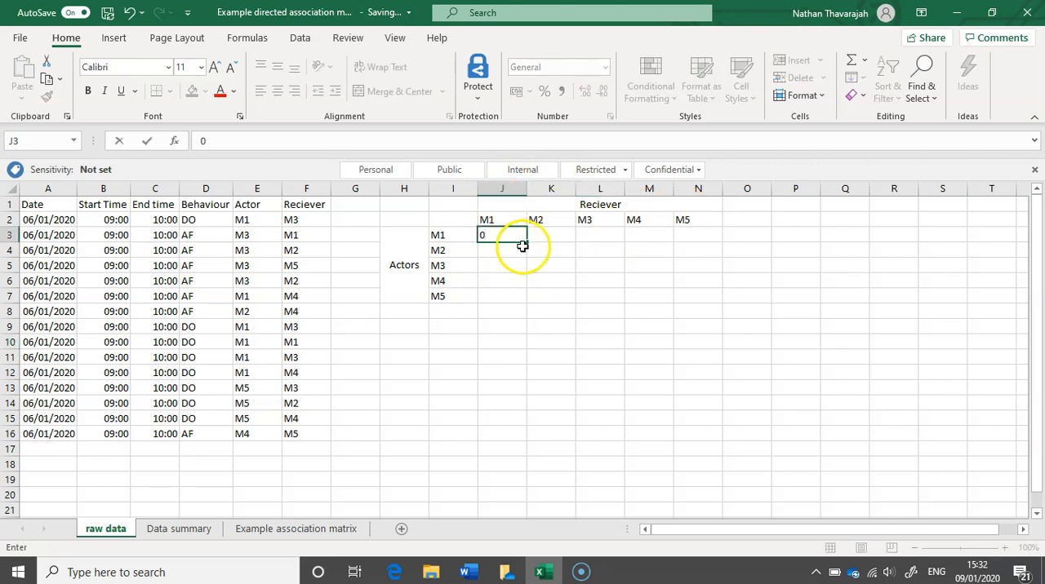
pyautogui.click(546, 253)
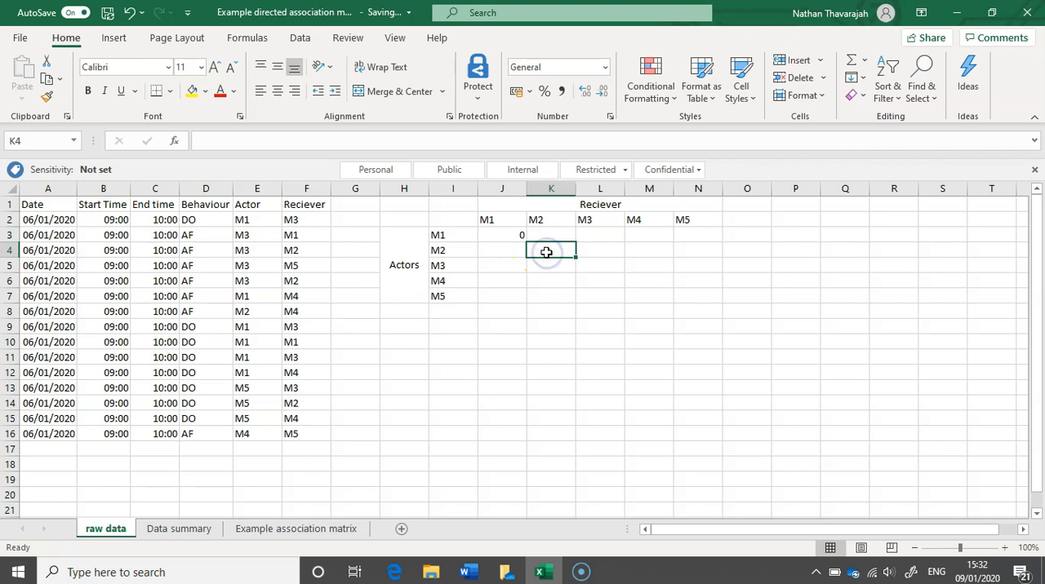
pyautogui.write('0')
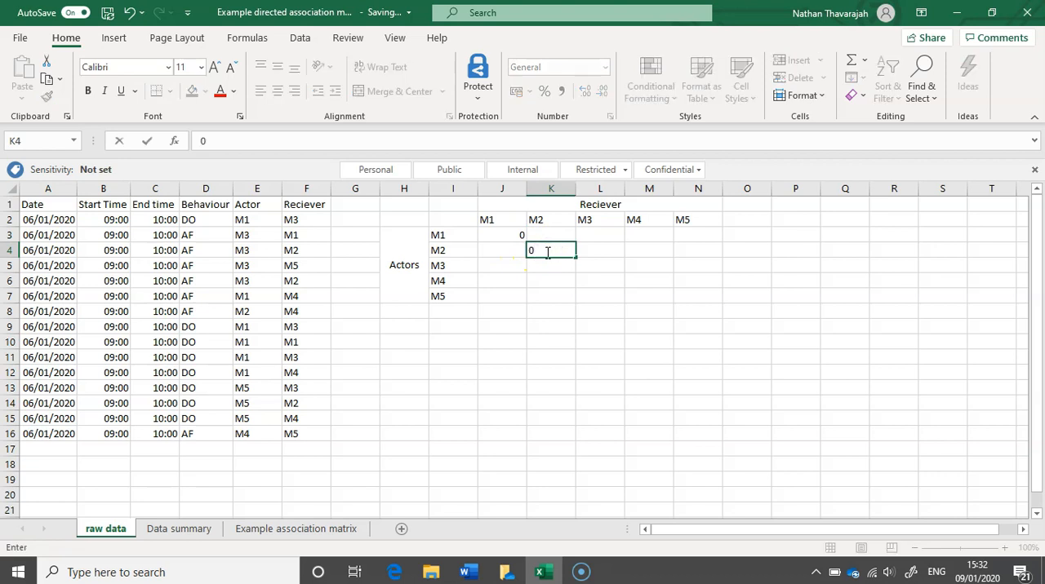
pyautogui.click(589, 269)
pyautogui.write('0')
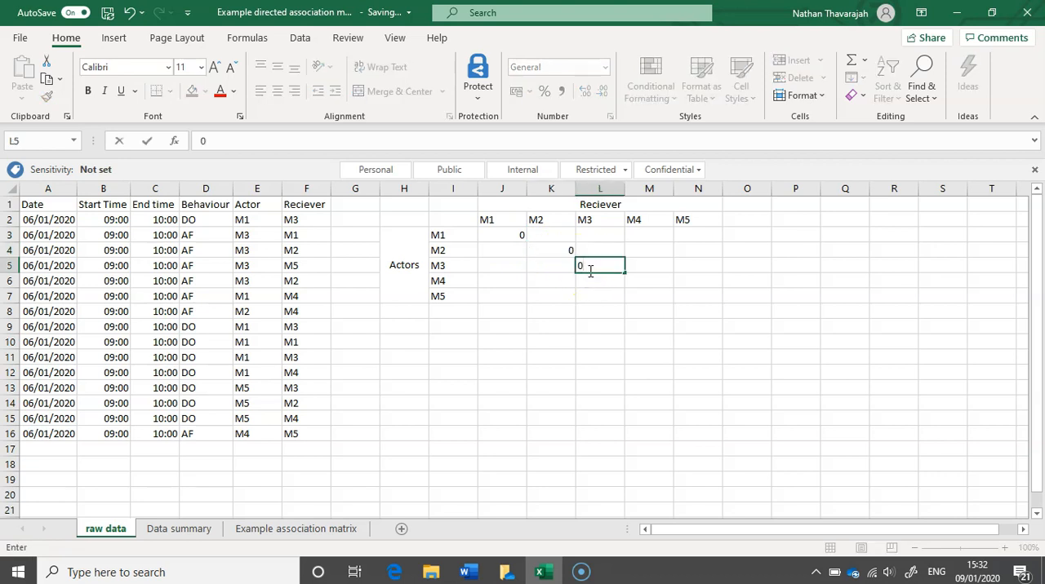
pyautogui.click(641, 284)
pyautogui.write('0')
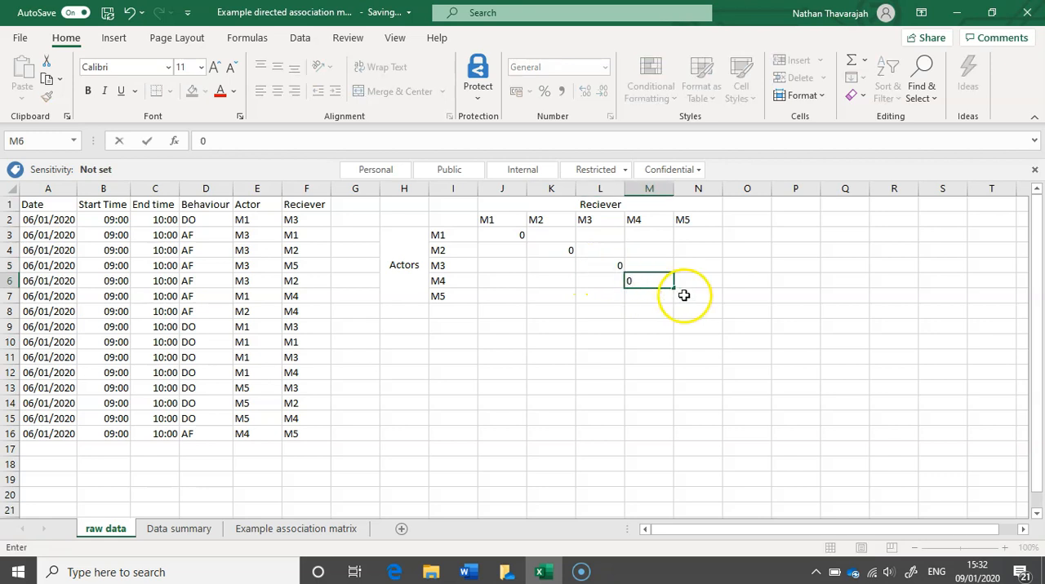
pyautogui.click(688, 295)
pyautogui.write('0')
pyautogui.click(624, 358)
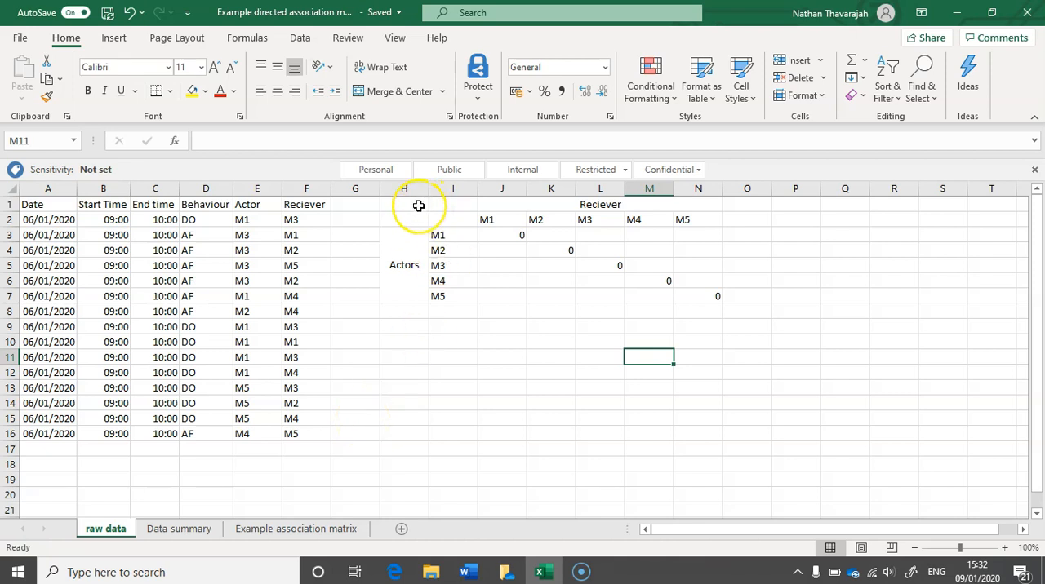
# Copy the matrix in H1:N7 and paste it into the Data summary sheet at cell A1, over the existing matrix.
pyautogui.moveTo(418, 205); pyautogui.dragTo(654, 271)
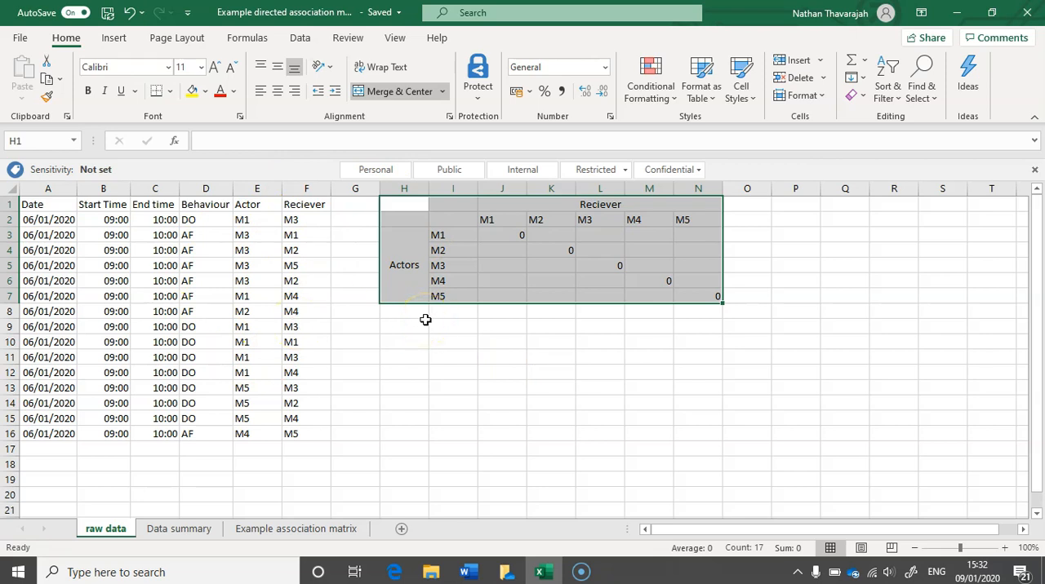
pyautogui.hotkey('ctrl', 'c')
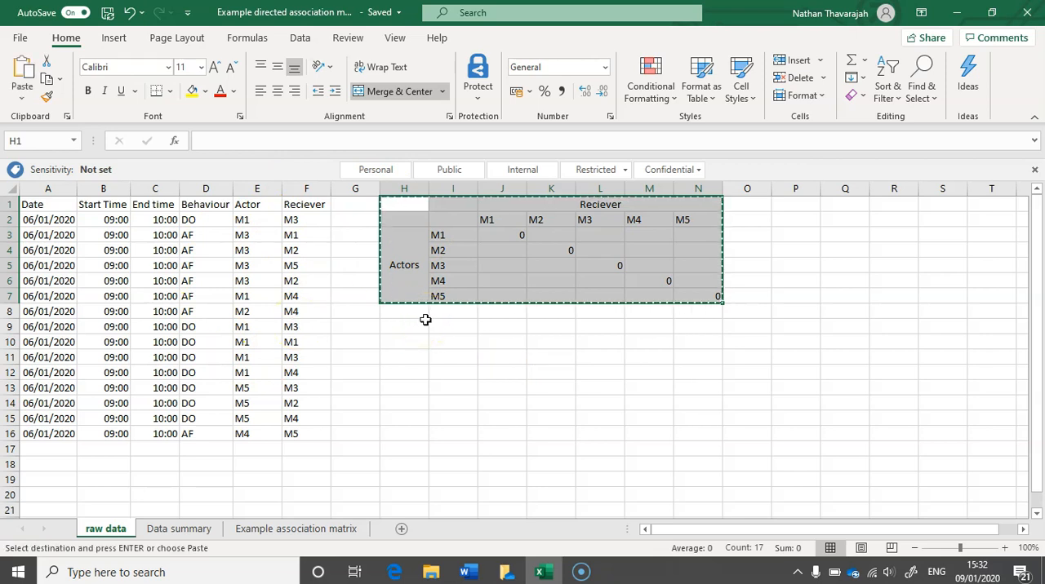
pyautogui.click(180, 530)
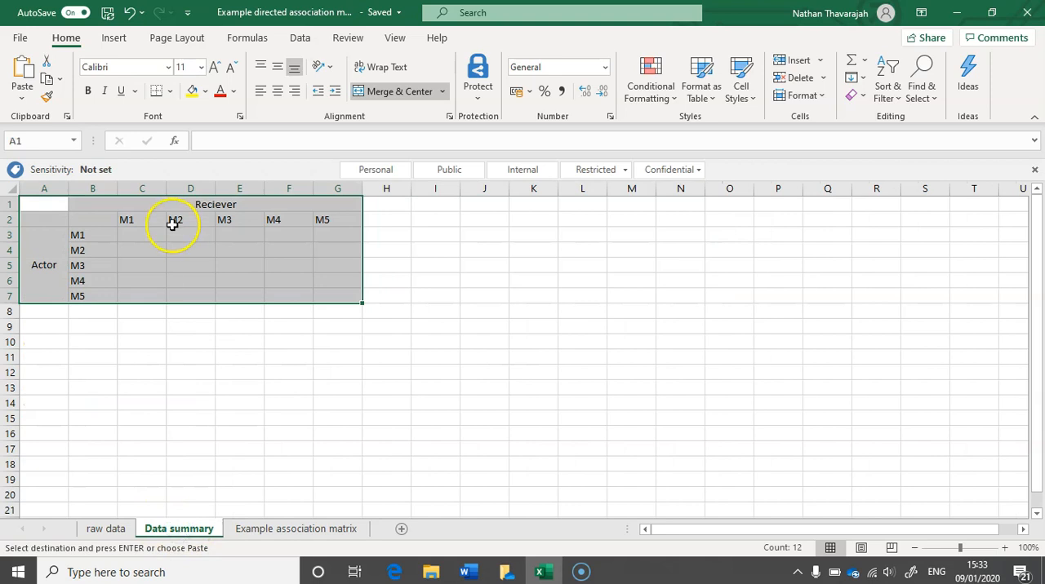
pyautogui.click(44, 209)
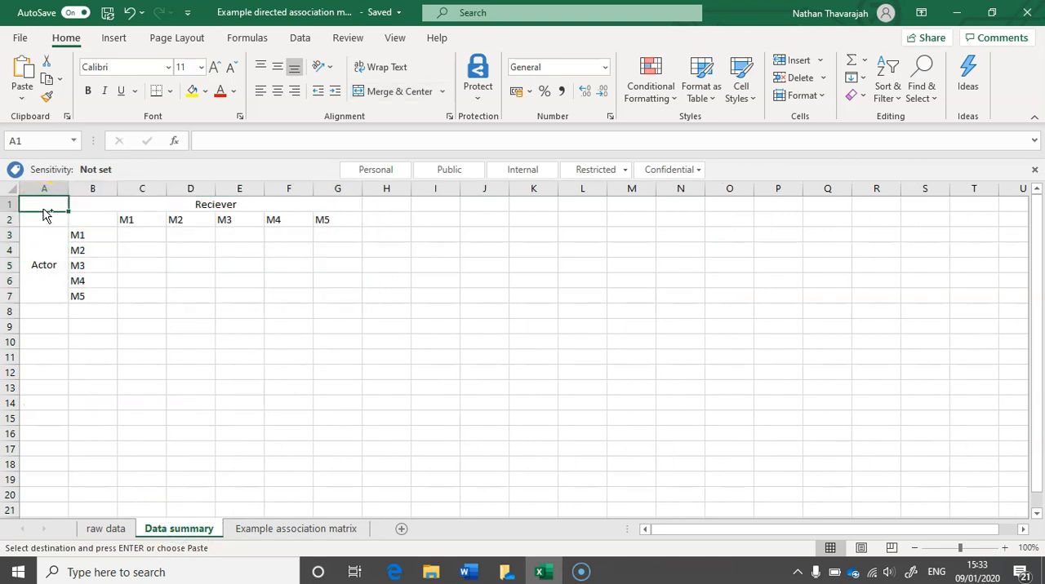
pyautogui.hotkey('ctrl', 'v')
pyautogui.click(187, 356)
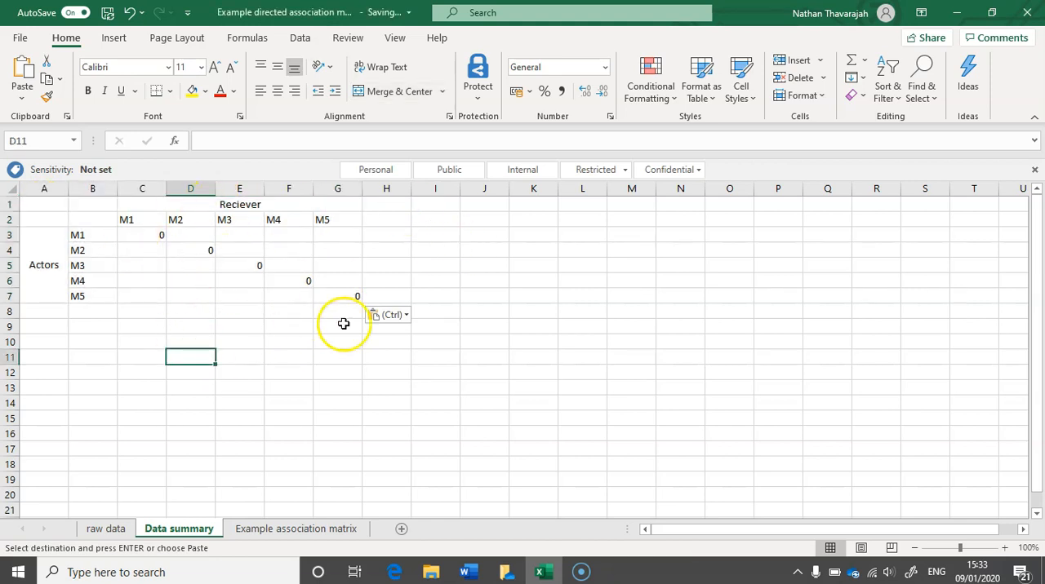
# Clear the contents of the original matrix in H1:N7 on the raw data sheet.
pyautogui.click(108, 529)
pyautogui.click(399, 420)
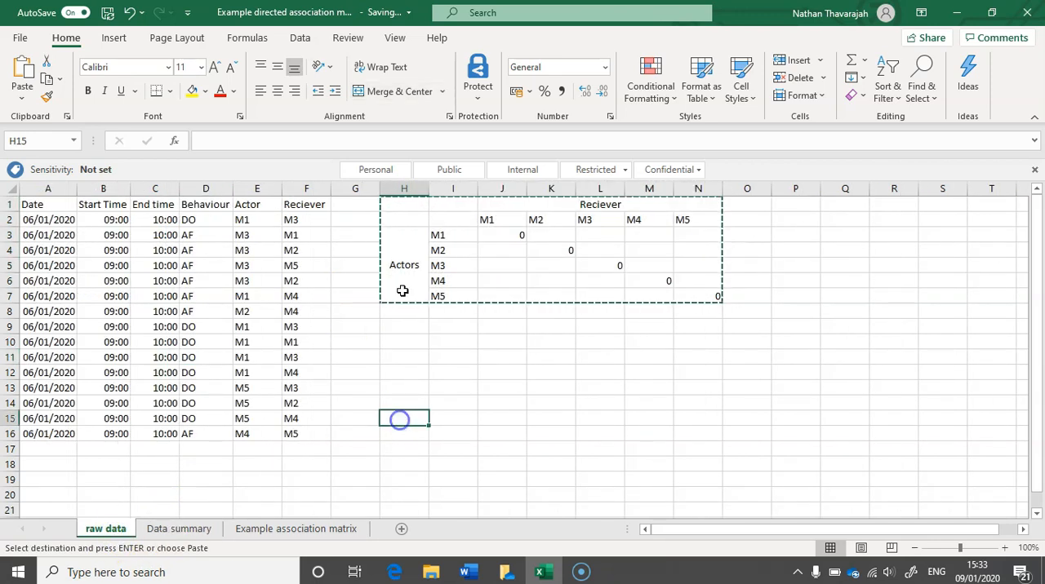
pyautogui.click(398, 210)
pyautogui.moveTo(398, 210); pyautogui.dragTo(673, 296)
pyautogui.press('Delete')
pyautogui.click(551, 343)
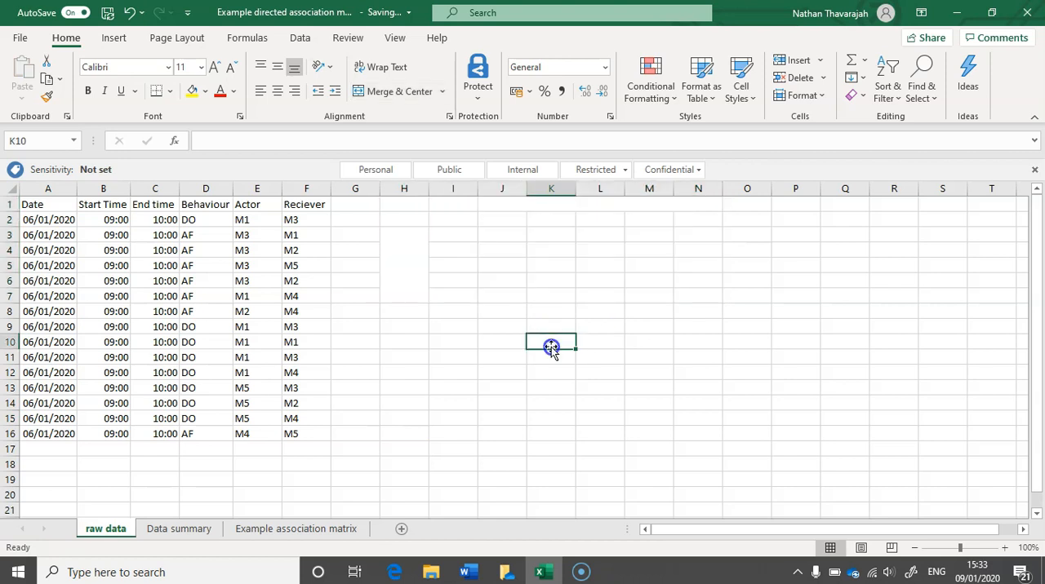
# Turn on filtering for the header row of the raw data table, starting from the Date header in A1.
pyautogui.click(46, 207)
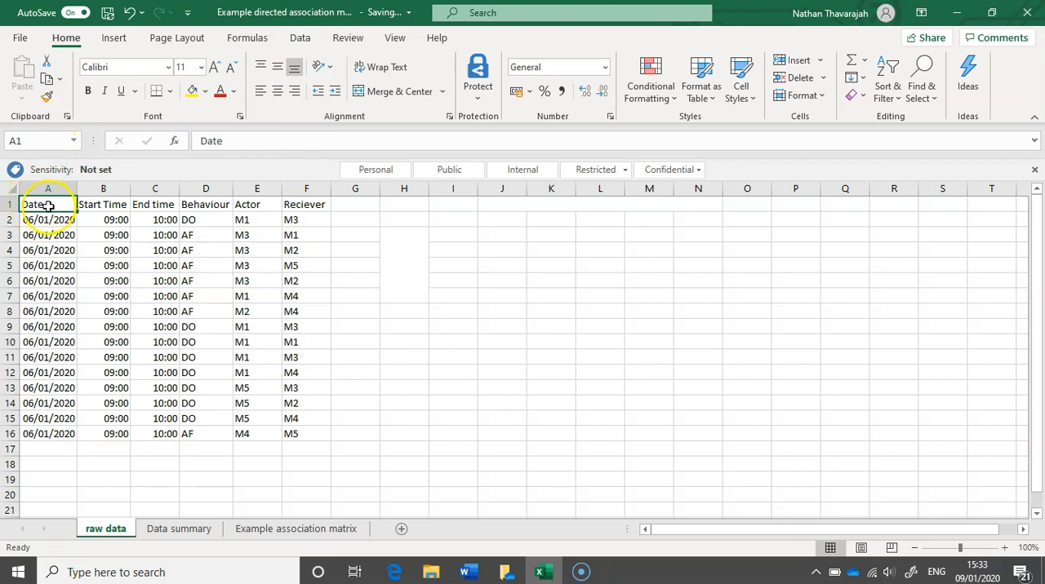
pyautogui.click(301, 42)
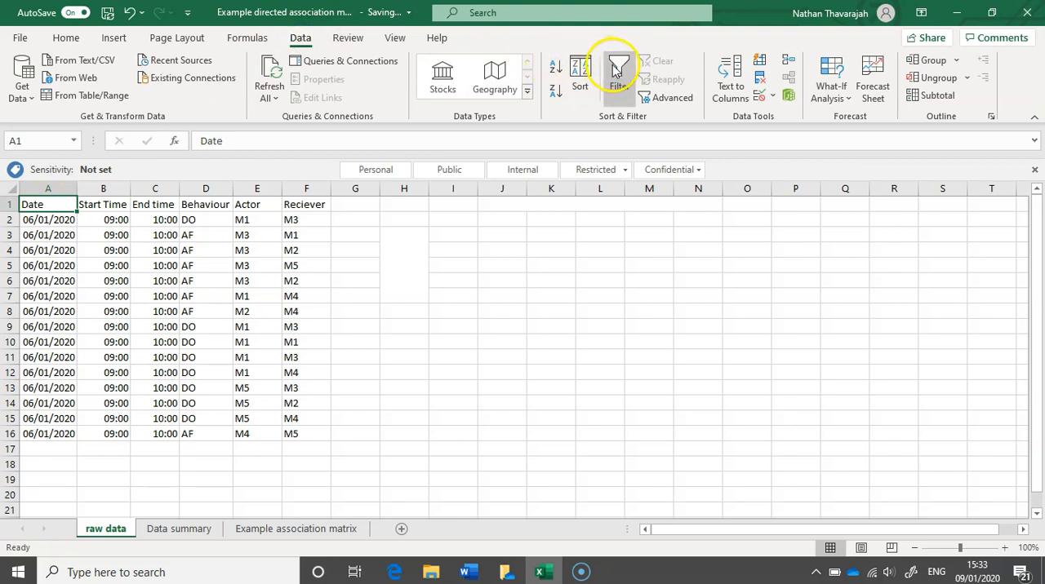
pyautogui.click(617, 70)
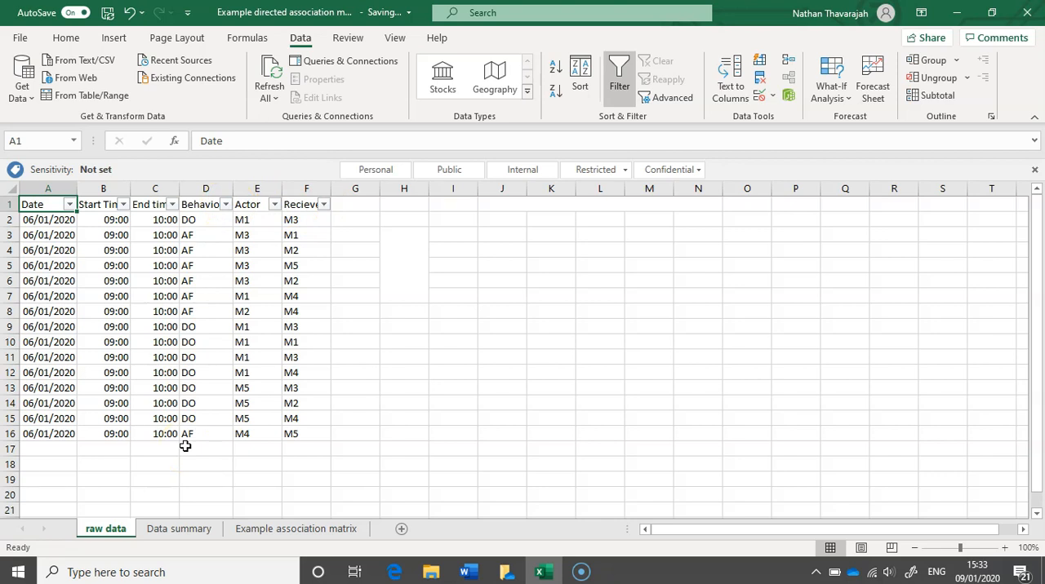
# Filter the Behaviour column to show only the DO records.
pyautogui.click(209, 220)
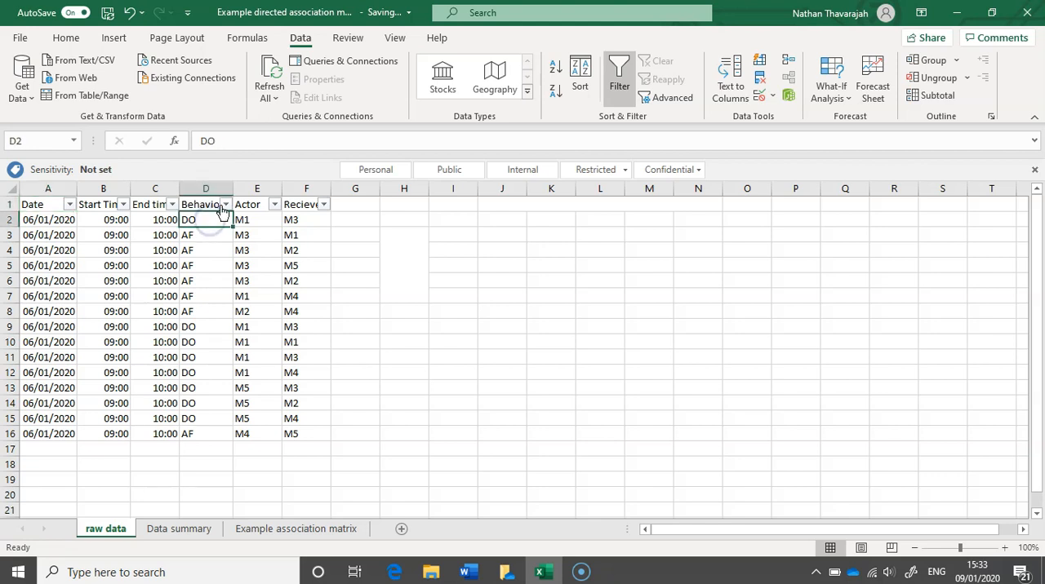
pyautogui.click(225, 205)
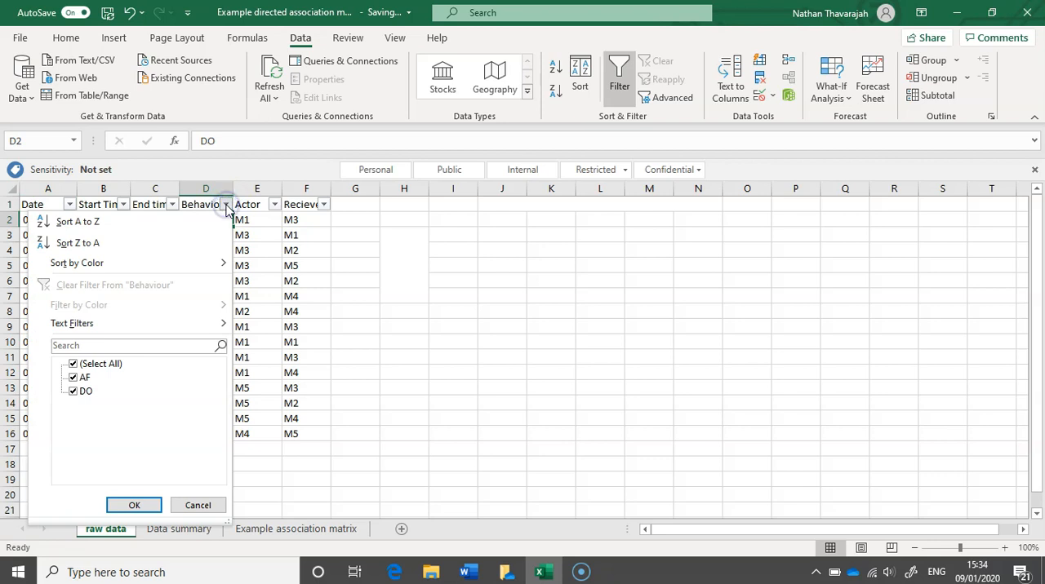
pyautogui.click(74, 365)
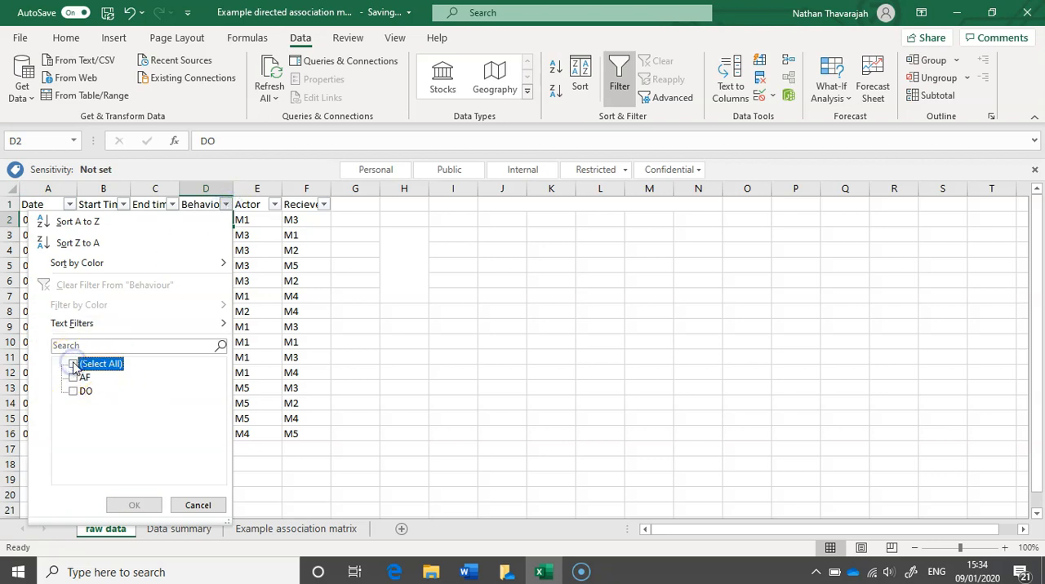
pyautogui.click(73, 392)
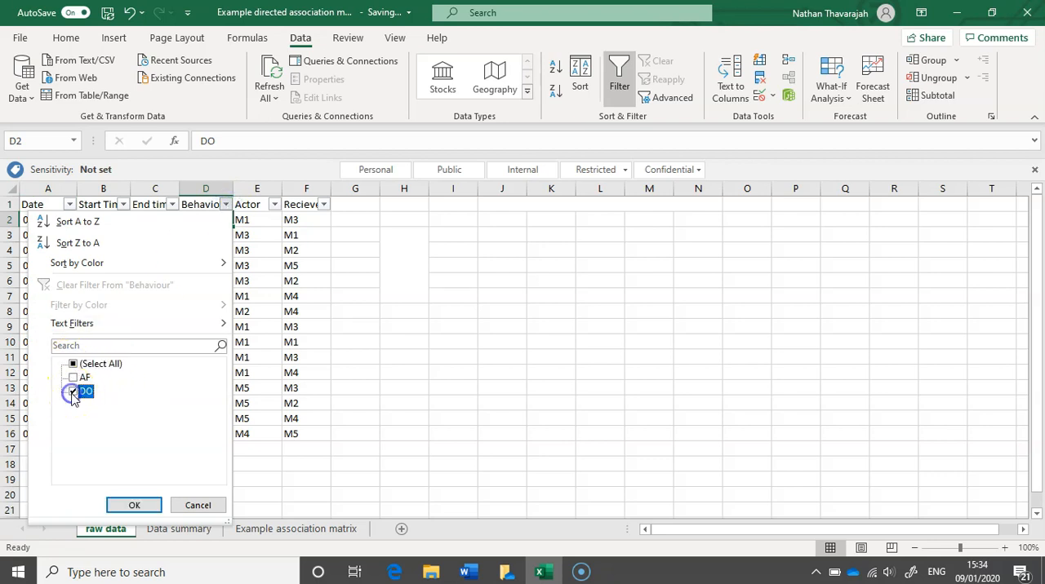
pyautogui.click(133, 507)
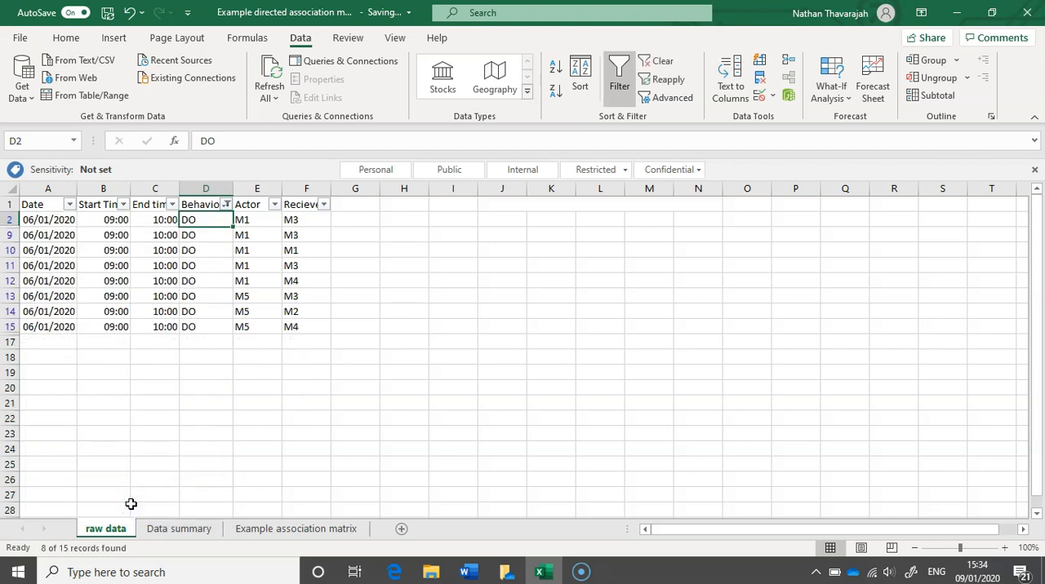
pyautogui.click(317, 365)
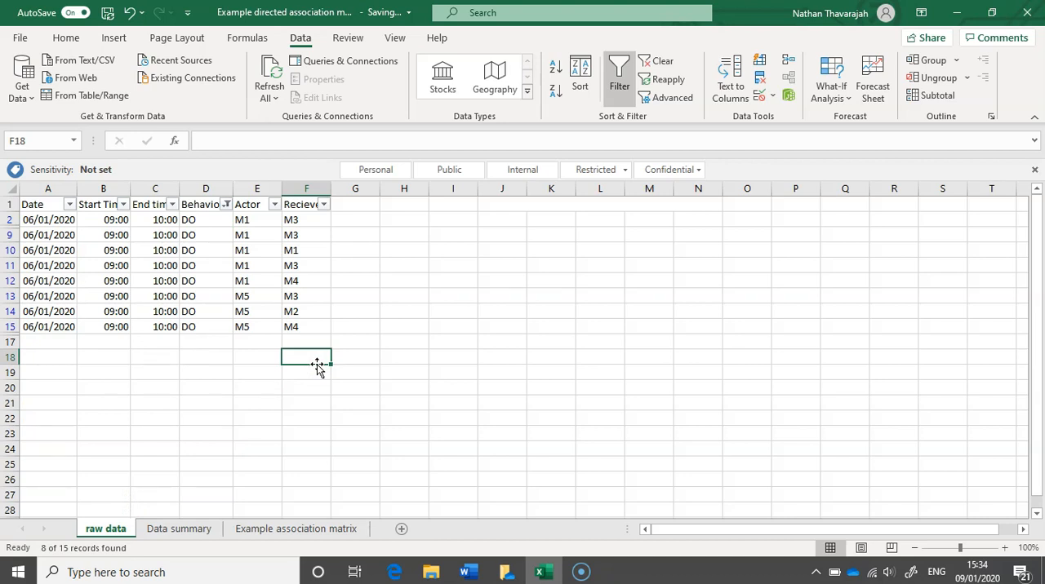
# Filter the Actor column to show only M1.
pyautogui.click(275, 205)
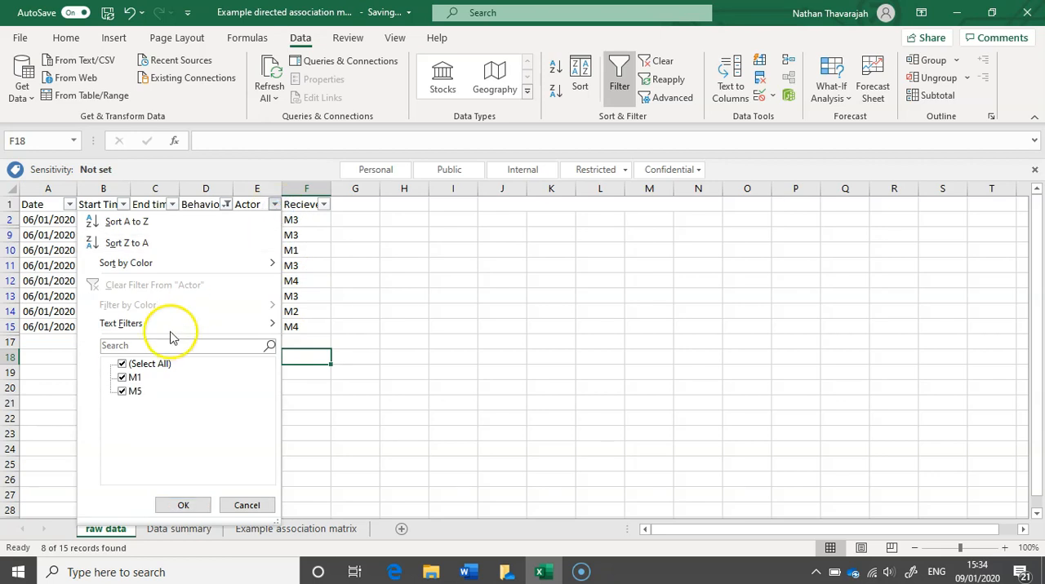
pyautogui.click(122, 364)
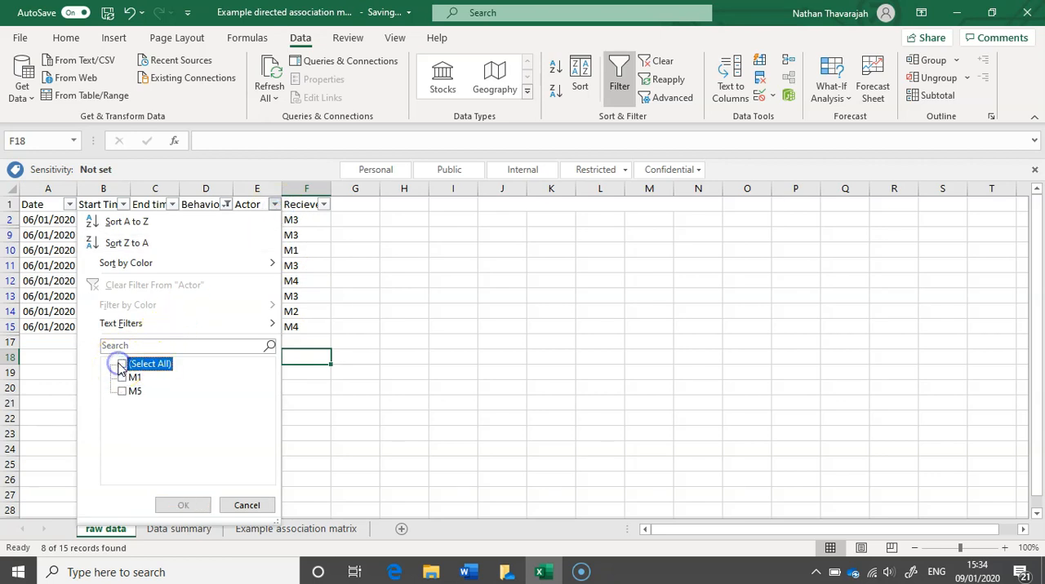
pyautogui.click(123, 377)
pyautogui.click(178, 505)
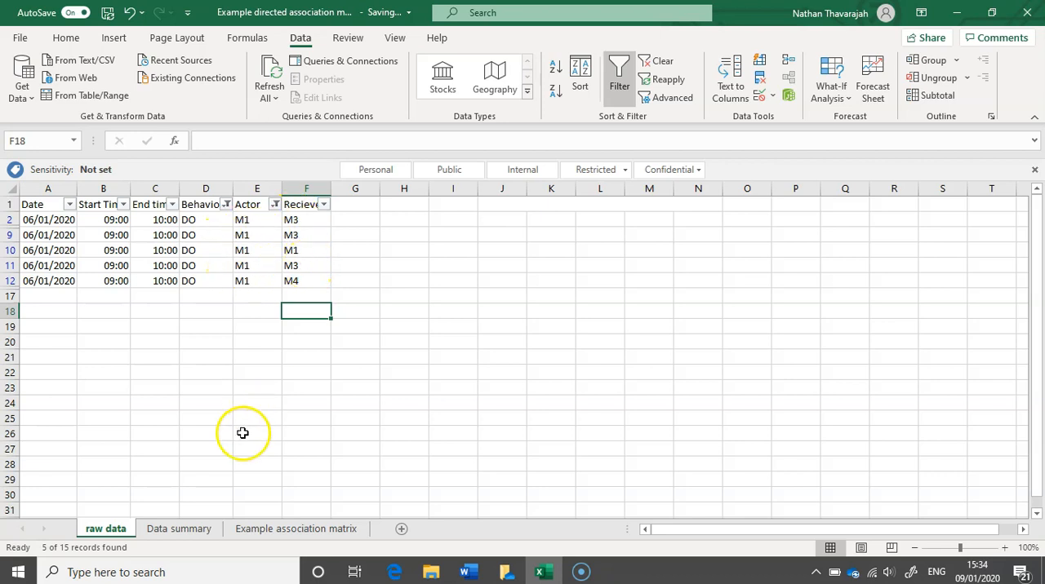
# Enter 3 in cell E3 of the Data summary sheet, for actor M1 and receiver M3.
pyautogui.click(174, 537)
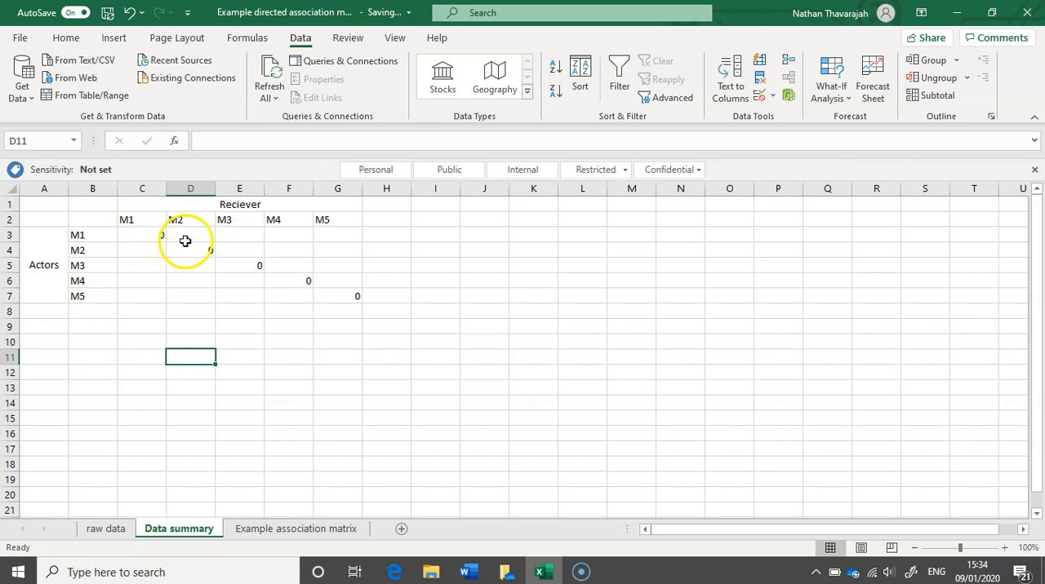
pyautogui.click(236, 234)
pyautogui.write('3')
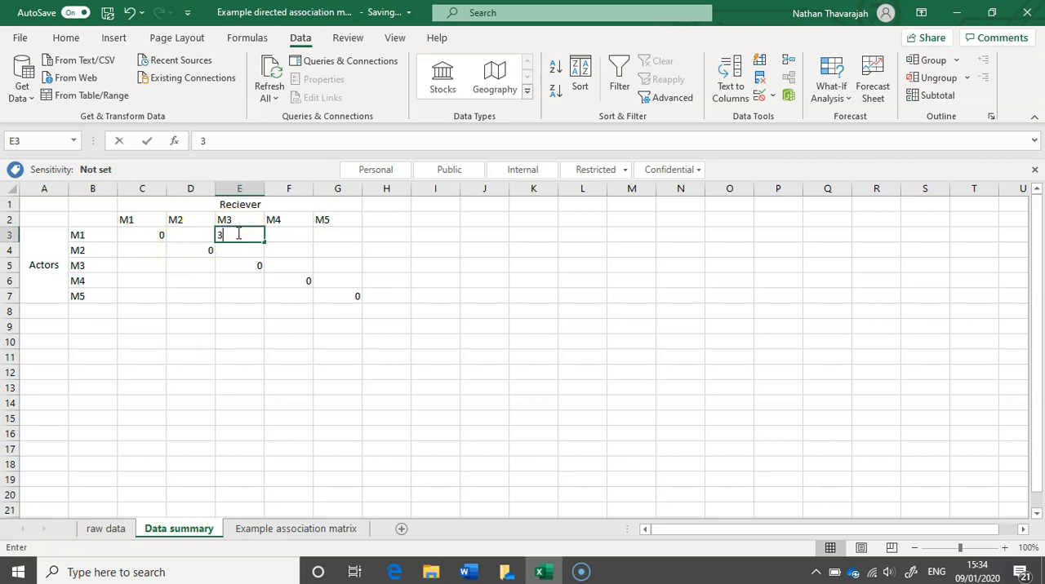
# Check the remaining M1 records in the raw data and enter 1 in Data summary cell F3, for actor M1 and receiver M4.
pyautogui.click(106, 529)
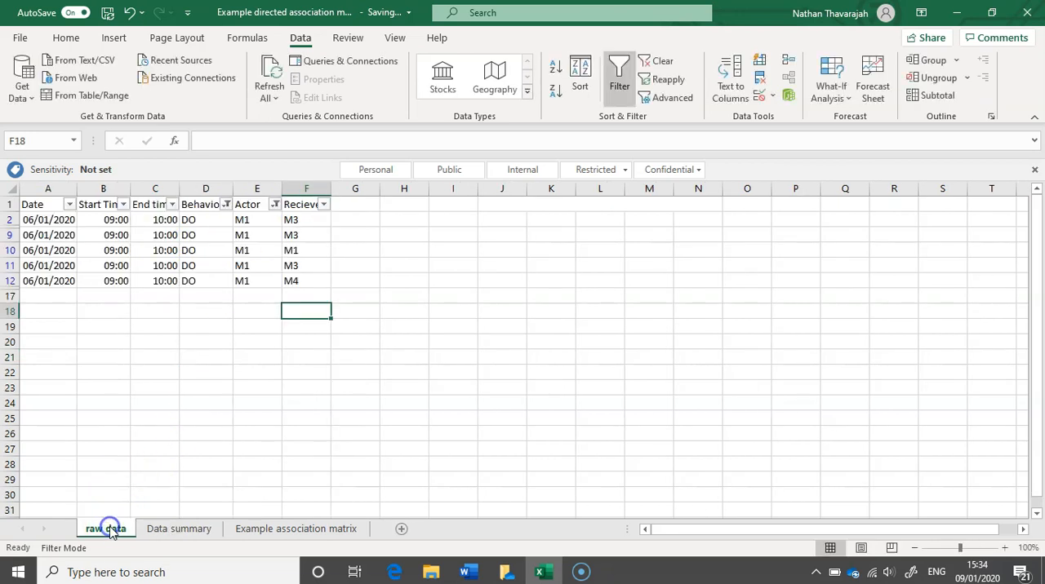
pyautogui.click(259, 253)
pyautogui.click(292, 253)
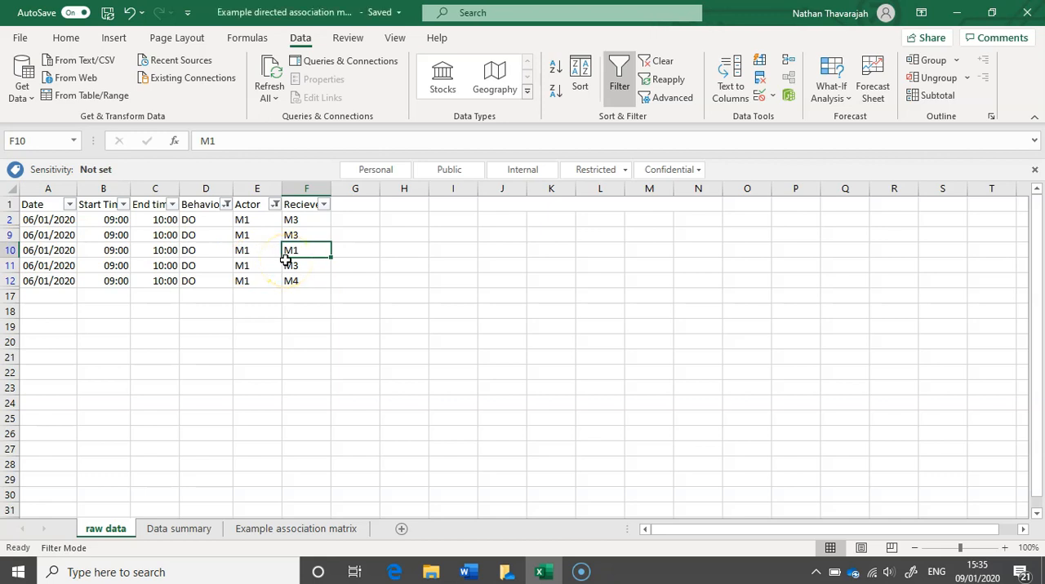
pyautogui.click(243, 283)
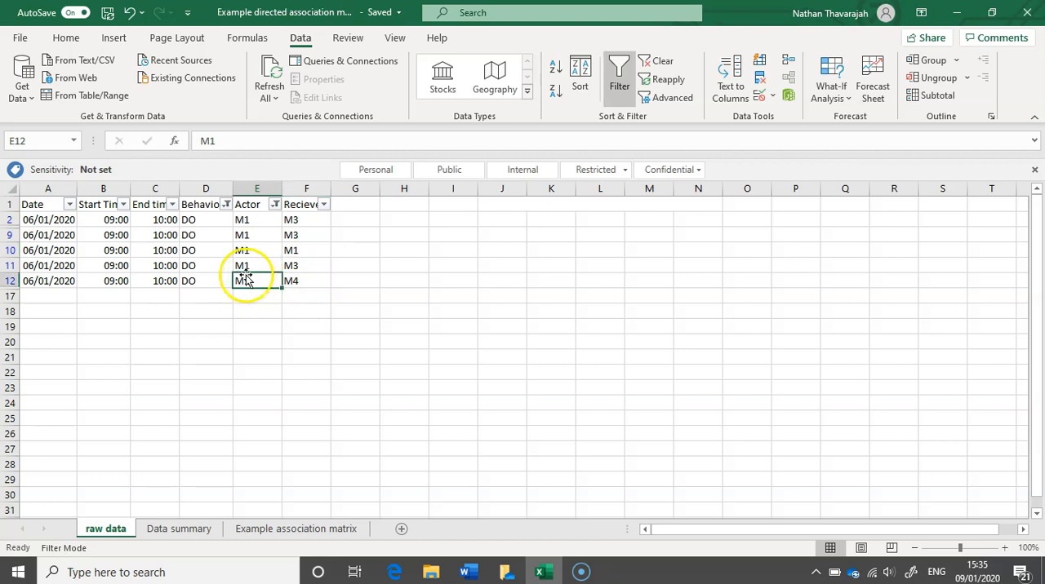
pyautogui.click(300, 280)
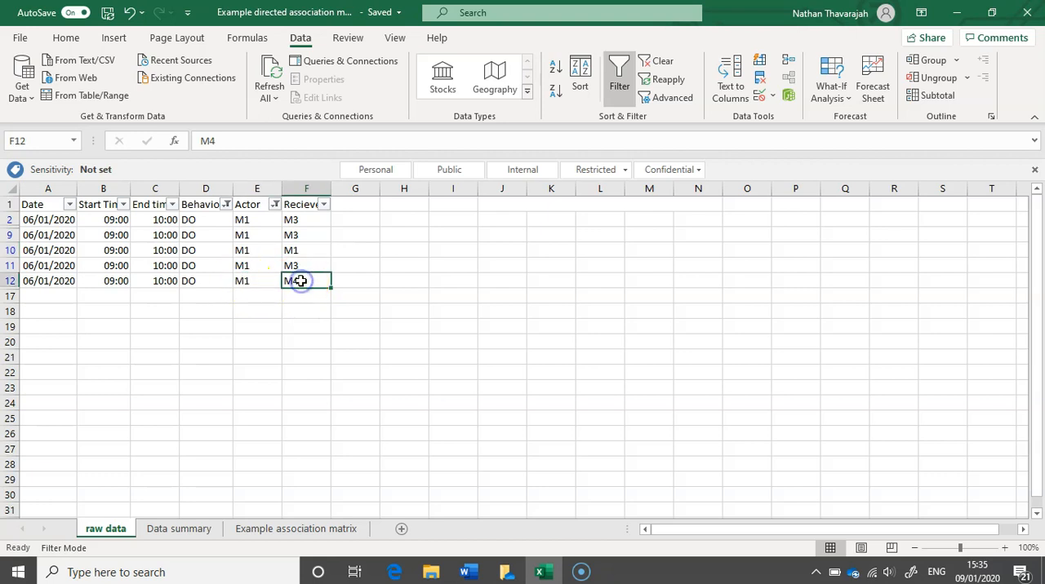
pyautogui.click(171, 531)
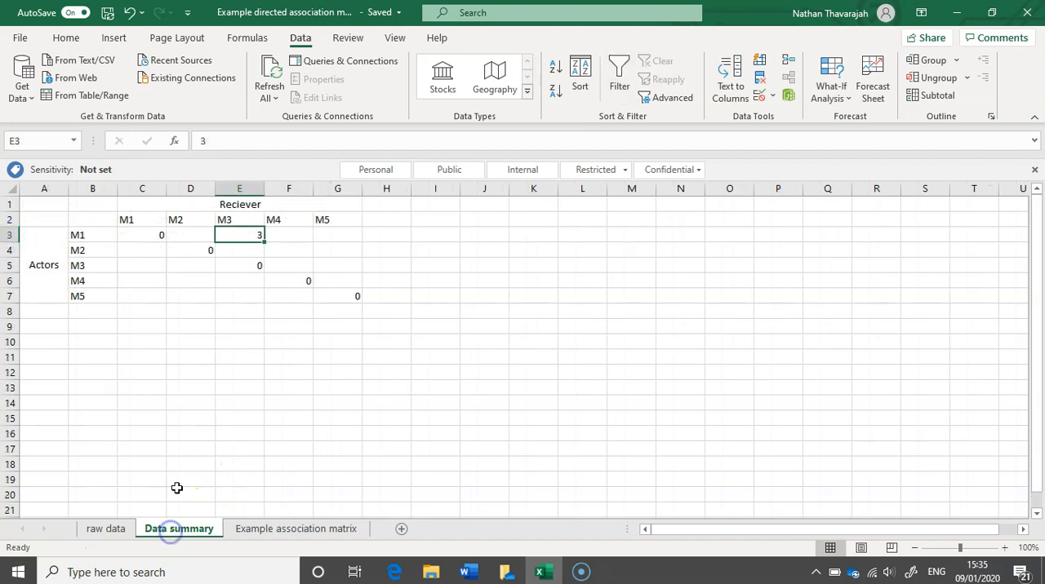
pyautogui.click(279, 236)
pyautogui.write('1')
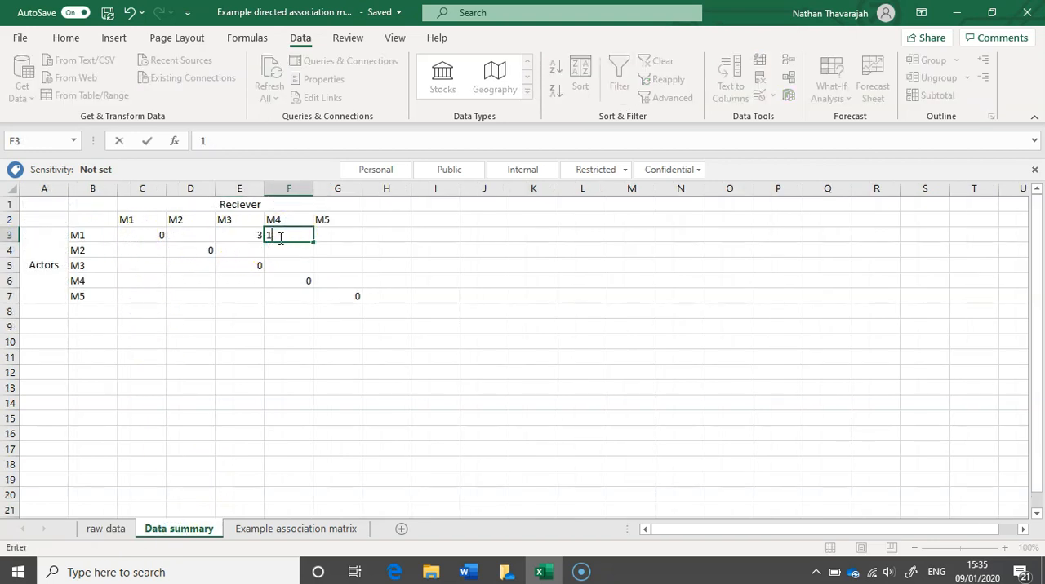
# Complete actor M1's row by entering 0 in cells D3 and G3, for receivers M2 and M5.
pyautogui.moveTo(210, 311); pyautogui.dragTo(198, 237)
pyautogui.click(199, 237)
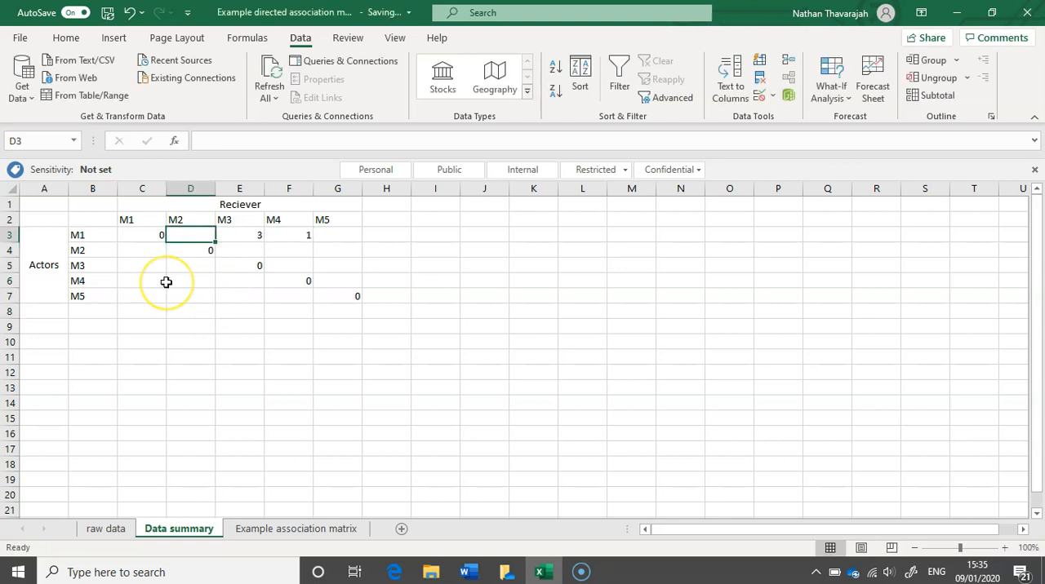
pyautogui.write('0')
pyautogui.click(346, 235)
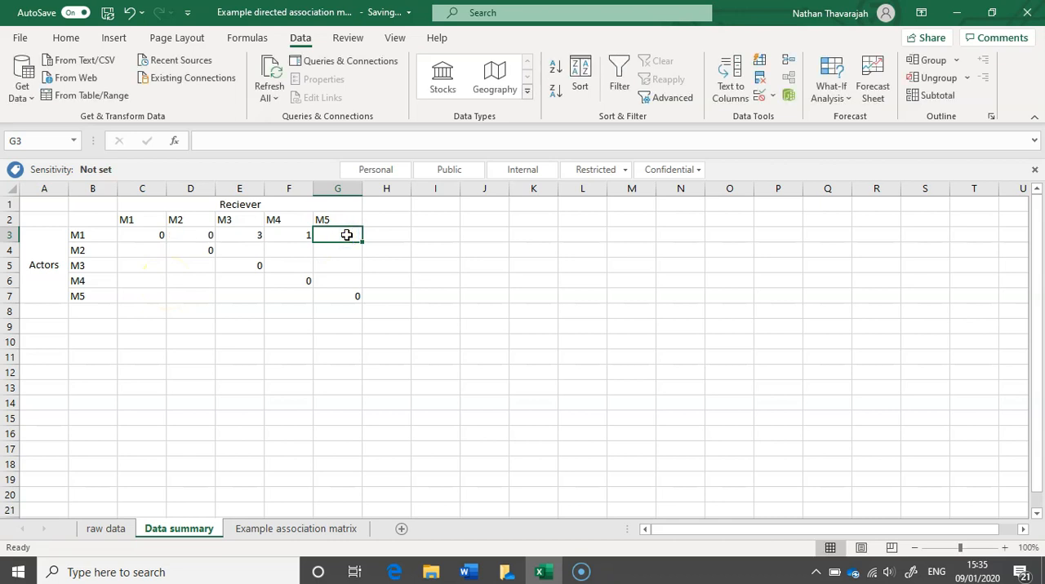
pyautogui.write('0')
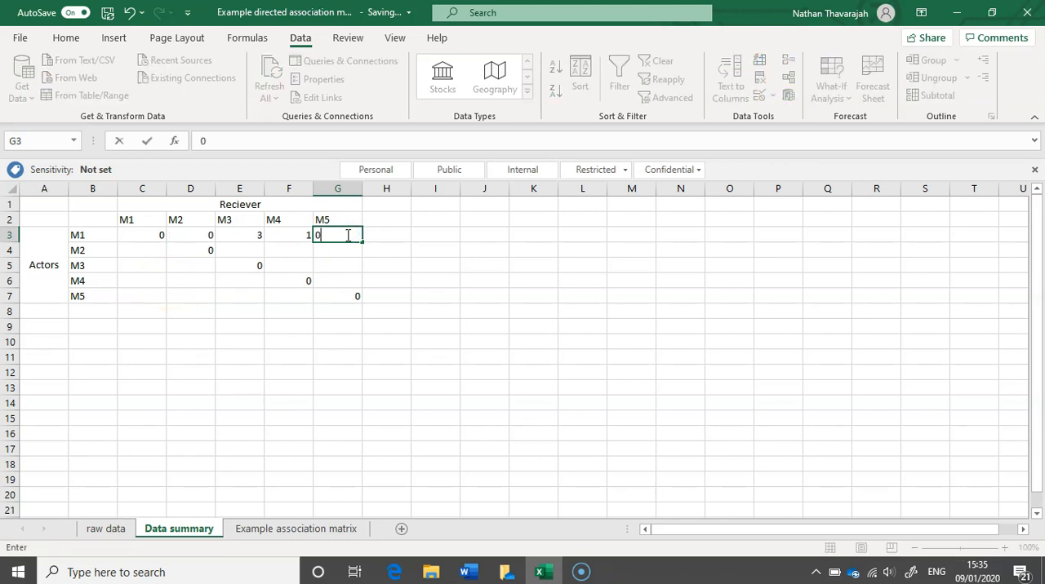
pyautogui.click(229, 342)
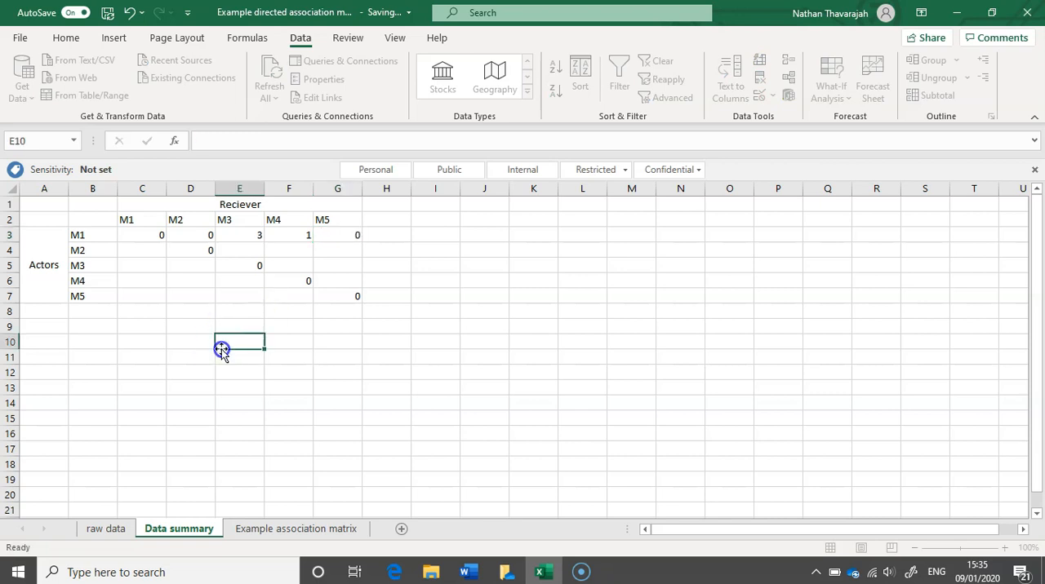
# Change the Actor filter on the raw data sheet from M1 to only M5.
pyautogui.click(107, 530)
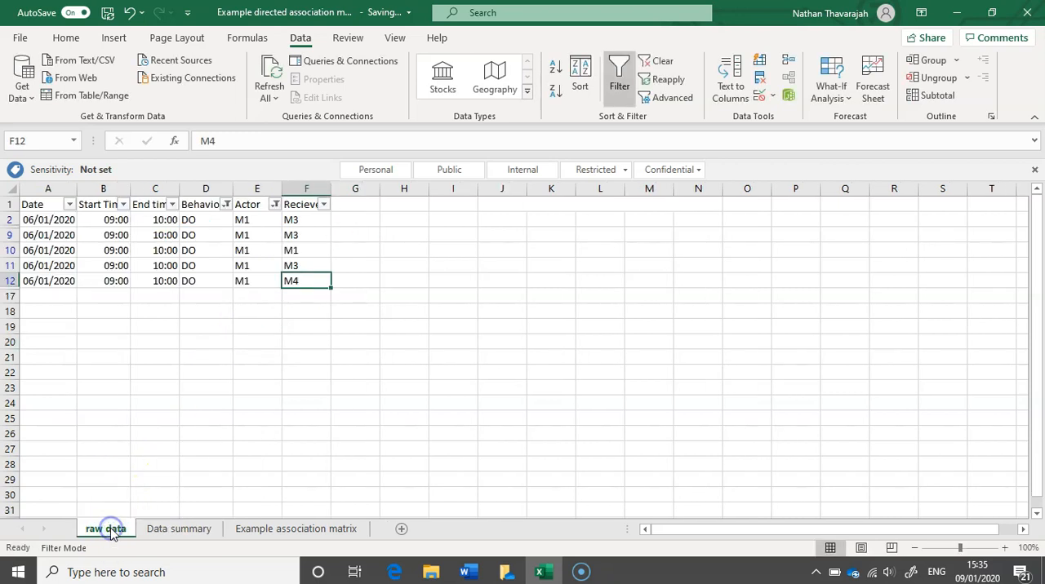
pyautogui.click(275, 205)
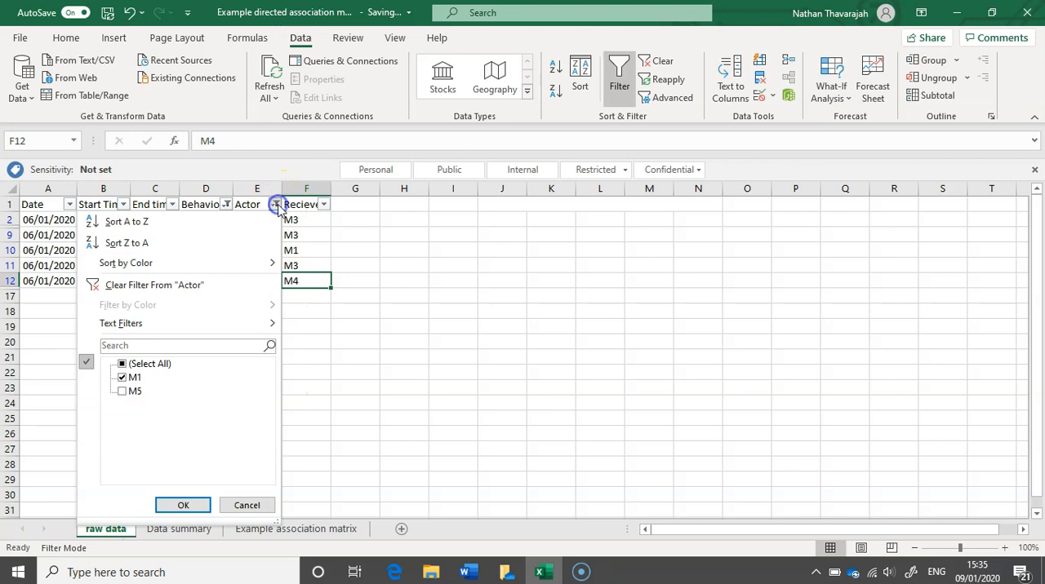
pyautogui.click(122, 378)
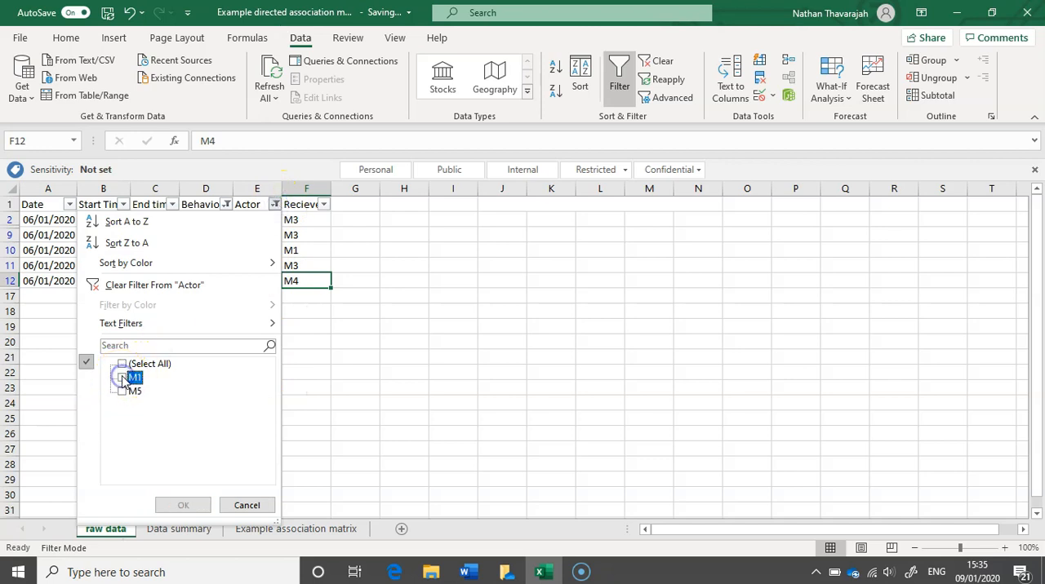
pyautogui.click(121, 392)
pyautogui.click(169, 502)
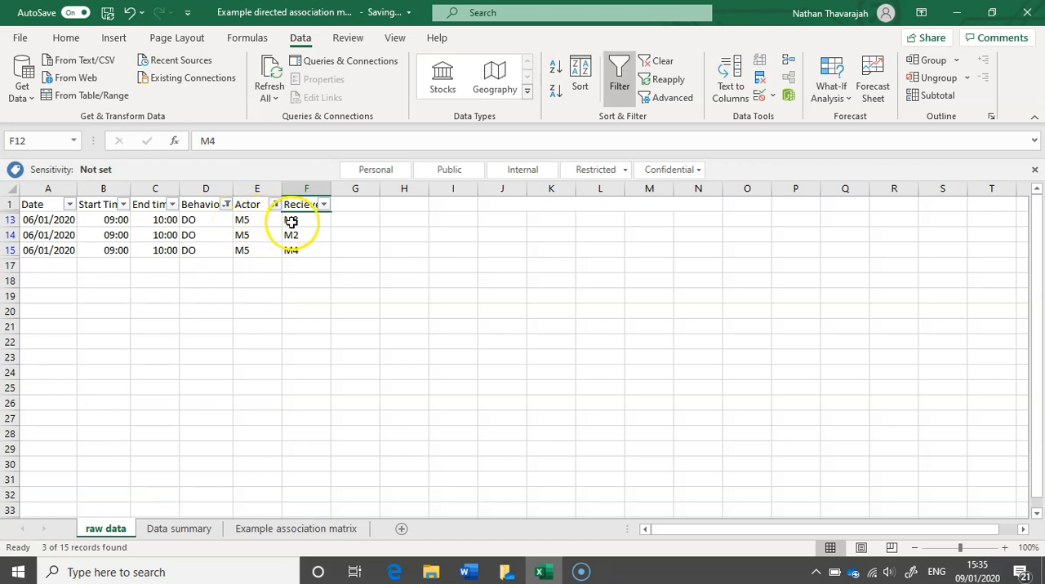
# Enter 1 in Data summary cells E7 and D7, for actor M5 with receivers M3 and M2, checking against the raw data.
pyautogui.click(180, 529)
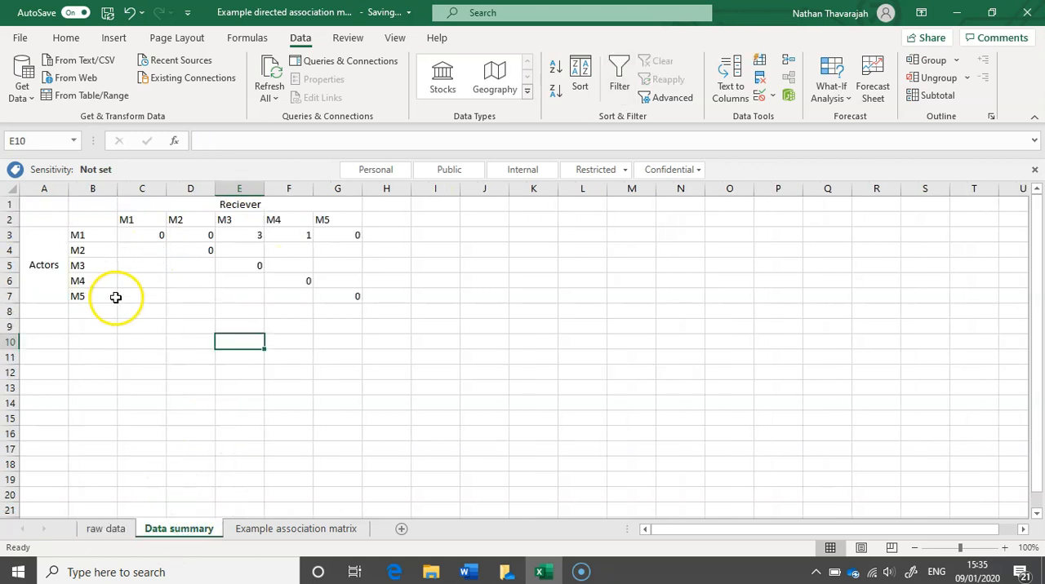
pyautogui.click(234, 294)
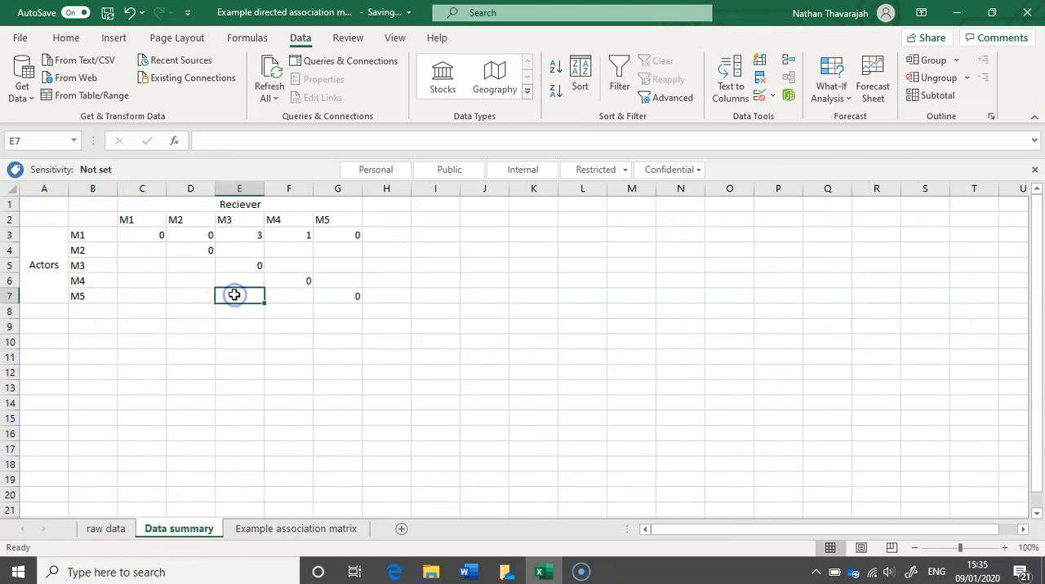
pyautogui.write('1')
pyautogui.click(107, 530)
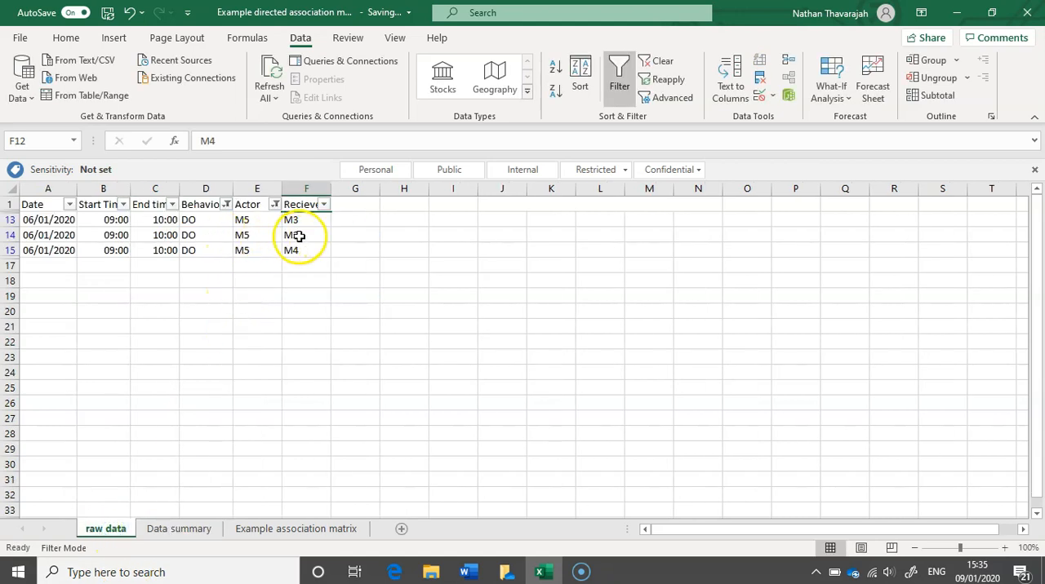
pyautogui.click(186, 530)
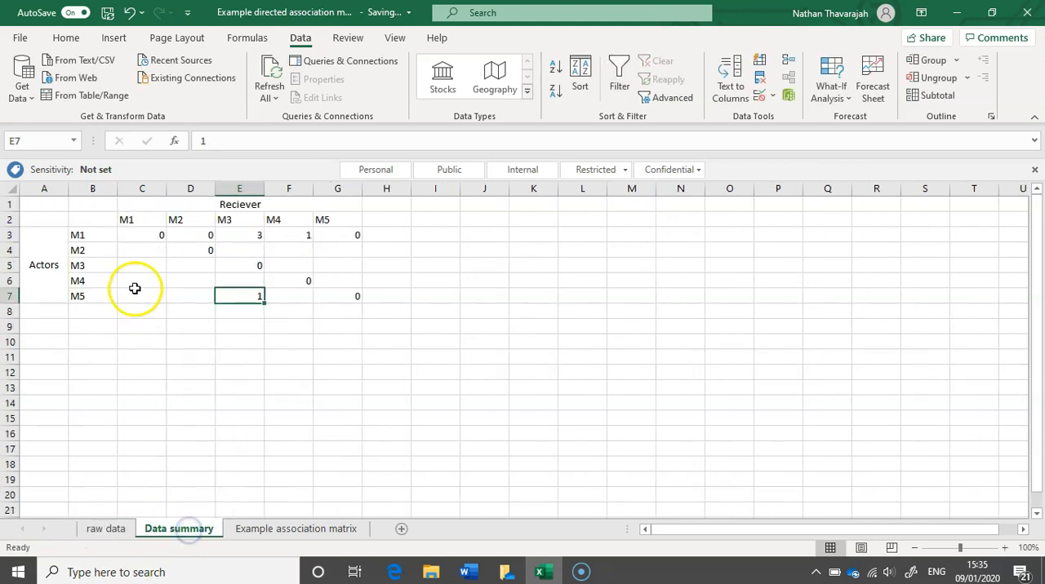
pyautogui.click(179, 294)
pyautogui.write('1')
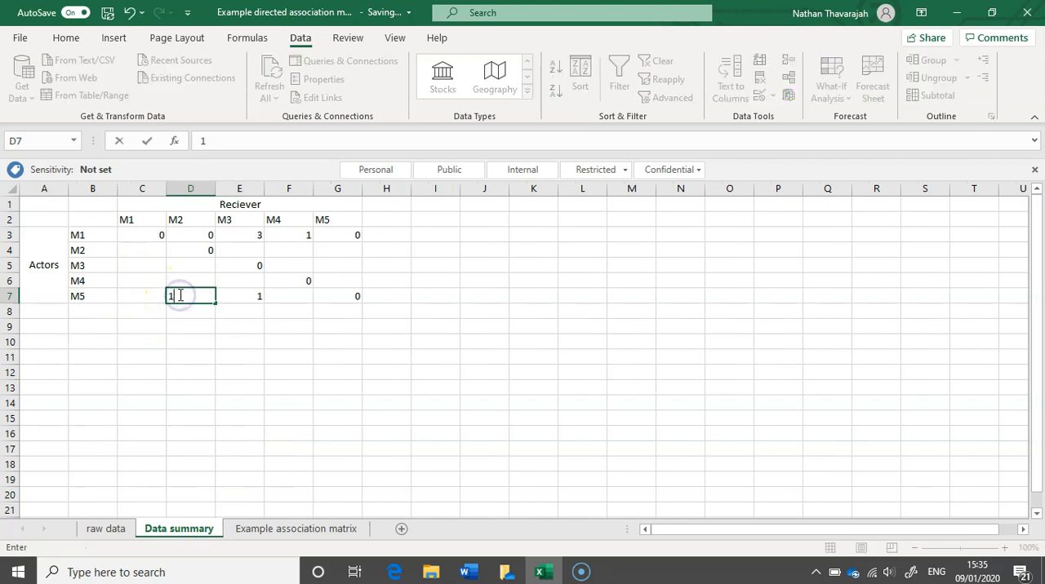
# Check the raw data and complete actor M5's row in Data summary with 1 in F7 for receiver M4 and 0 in C7 for M1.
pyautogui.click(120, 529)
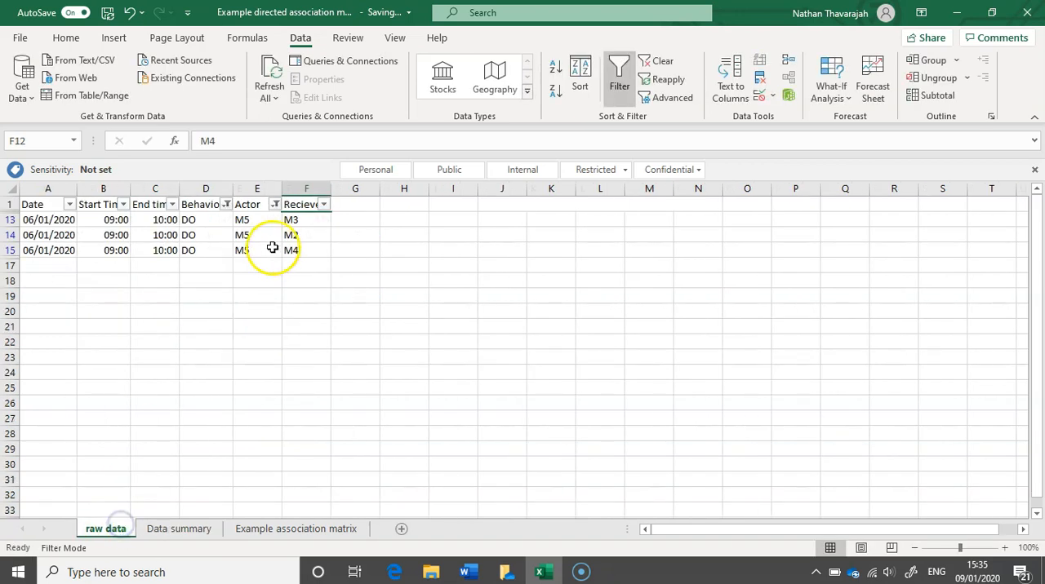
pyautogui.click(182, 529)
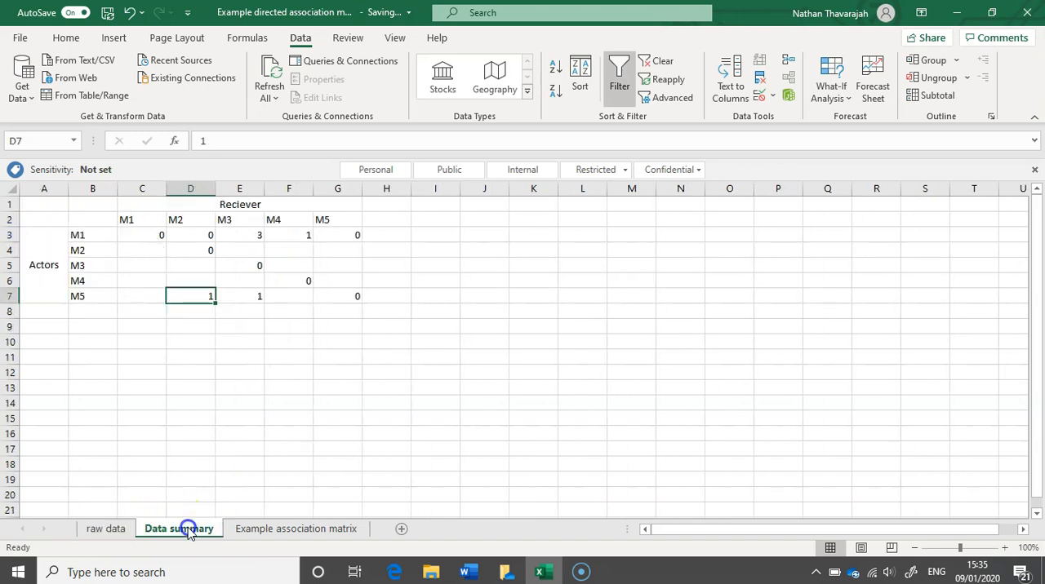
pyautogui.click(281, 294)
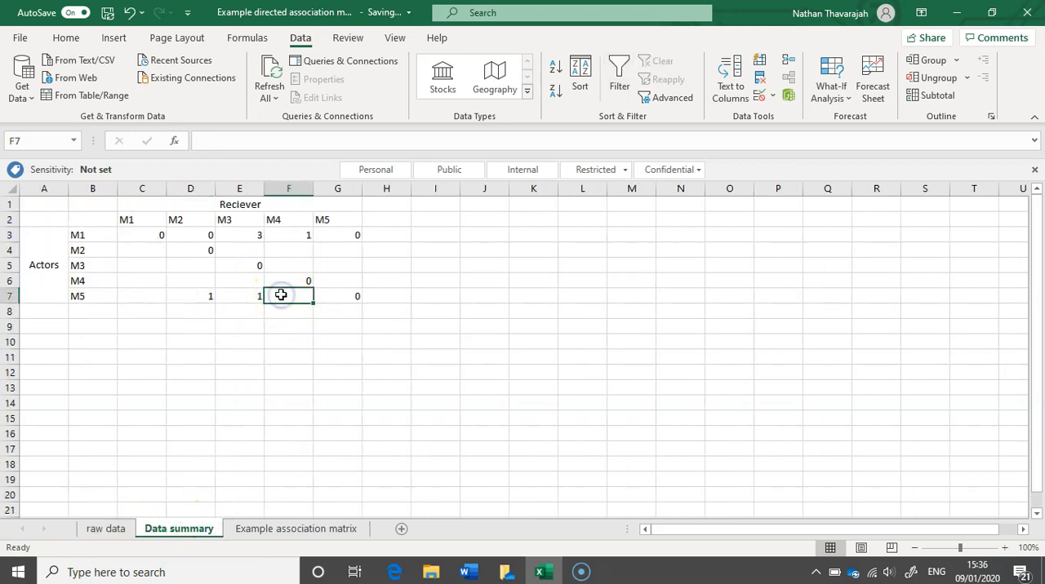
pyautogui.write('1')
pyautogui.click(149, 297)
pyautogui.write('0')
pyautogui.click(217, 349)
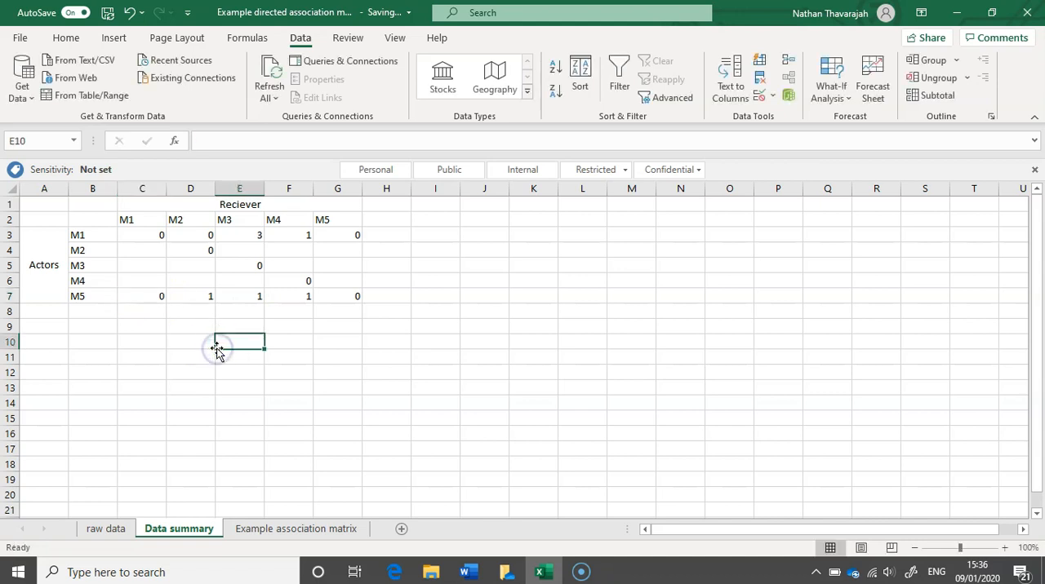
# Switch to the Example association matrix sheet and clear its range selection to view the finished matrix.
pyautogui.click(263, 529)
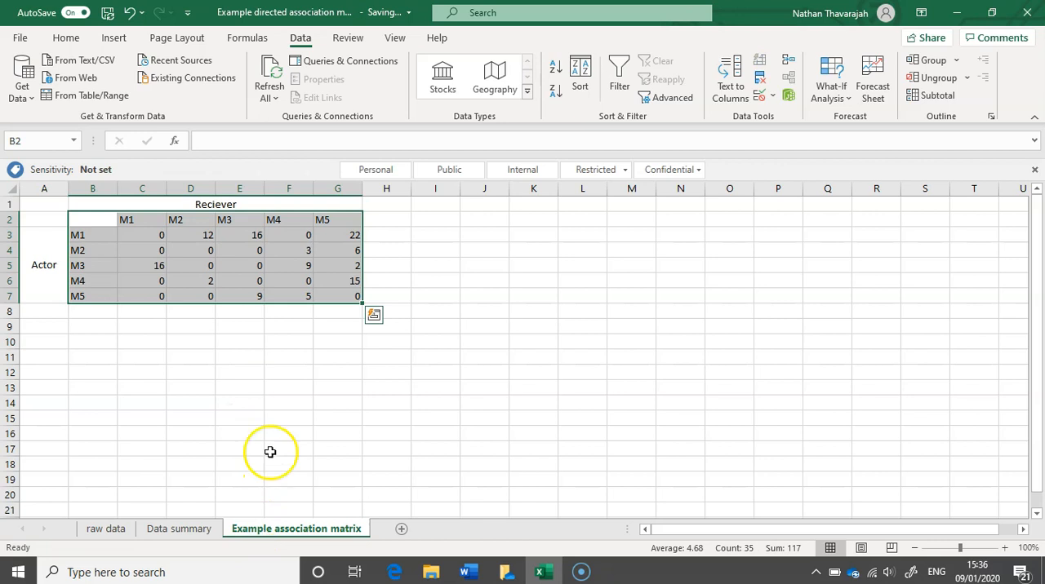
pyautogui.click(254, 352)
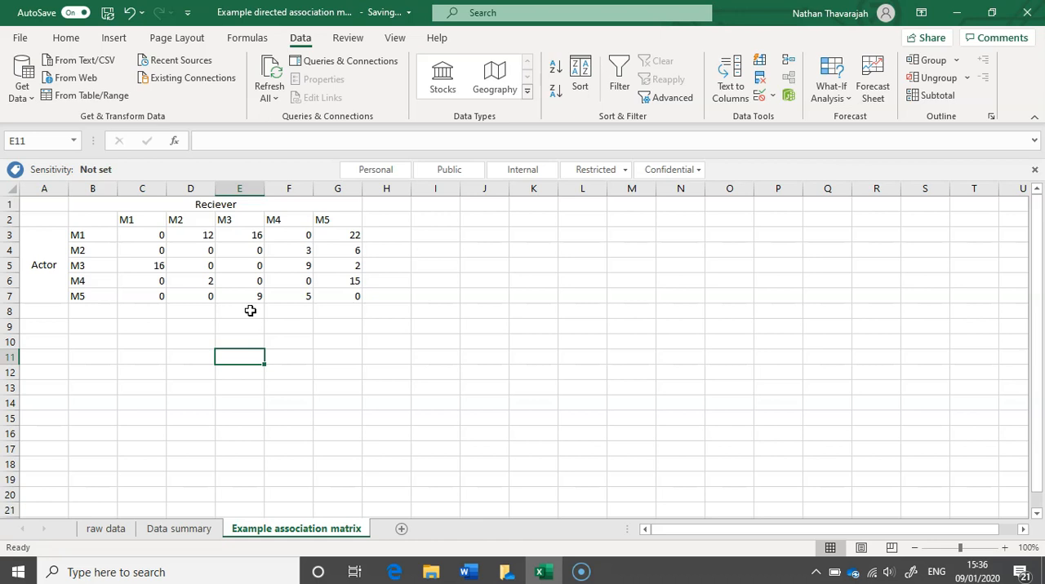
pyautogui.click(33, 548)
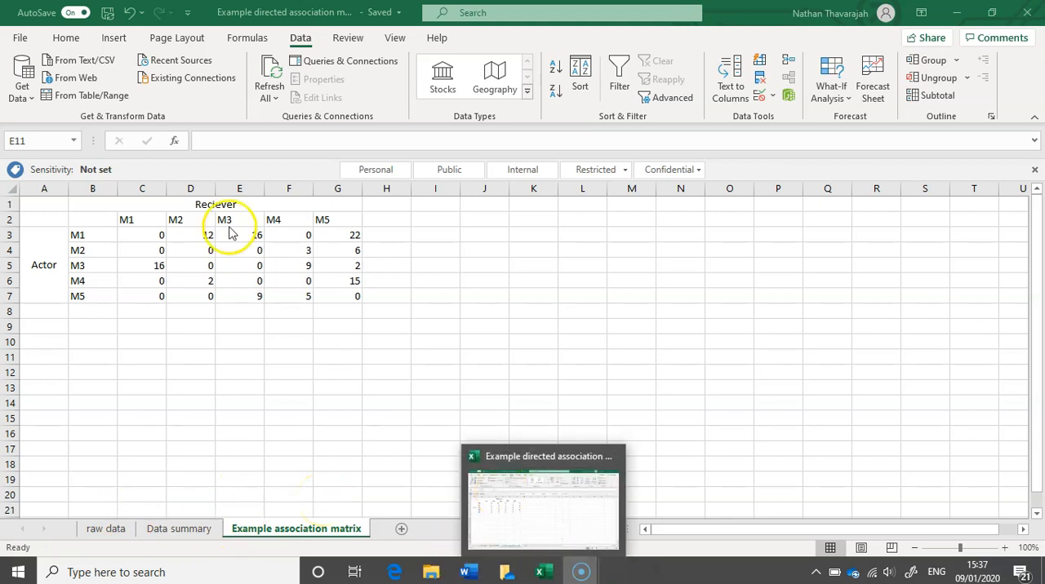
# Create a new blank workbook.
pyautogui.click(24, 37)
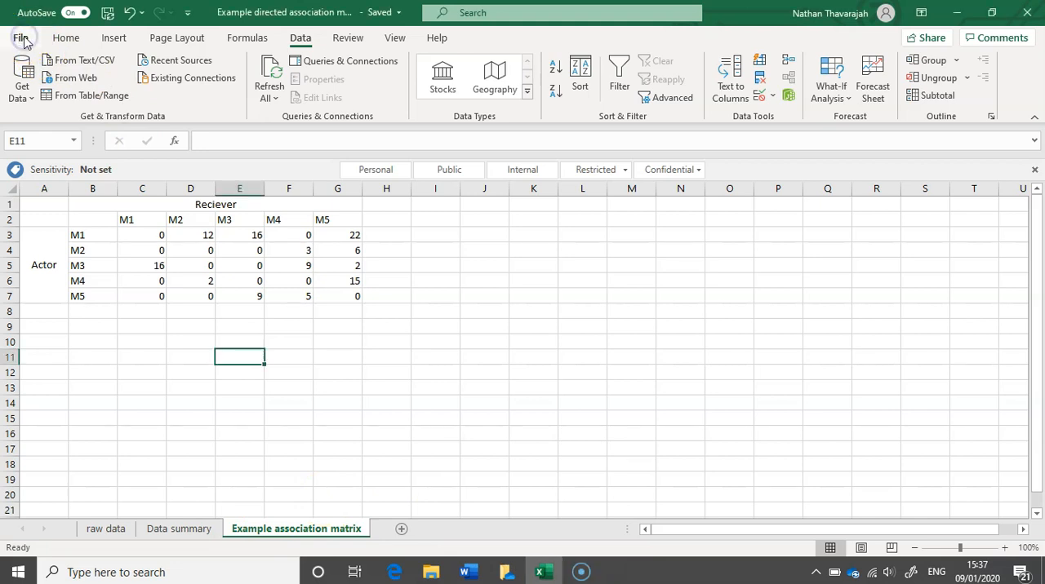
pyautogui.click(24, 37)
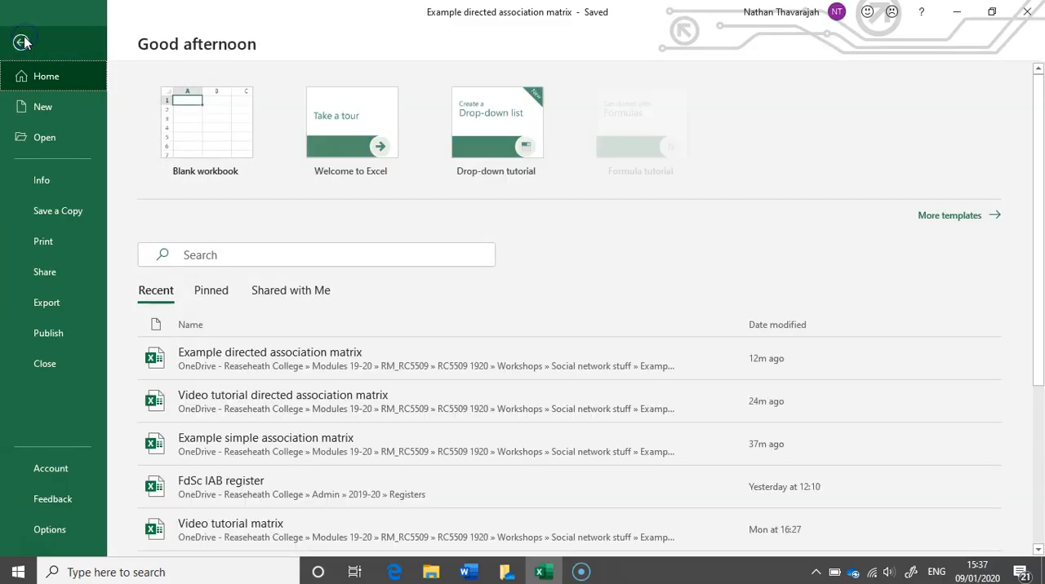
pyautogui.click(37, 107)
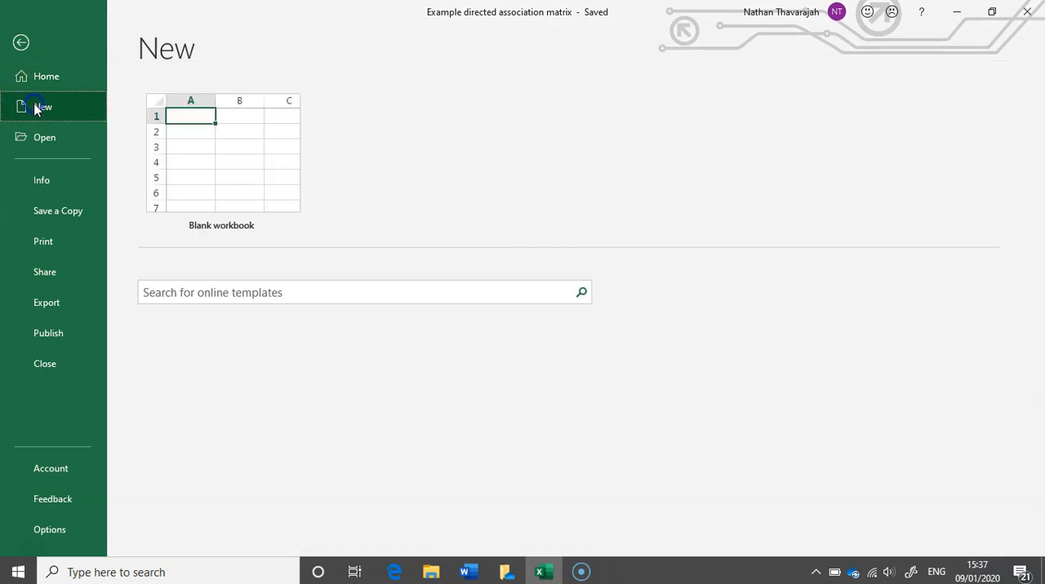
pyautogui.click(194, 155)
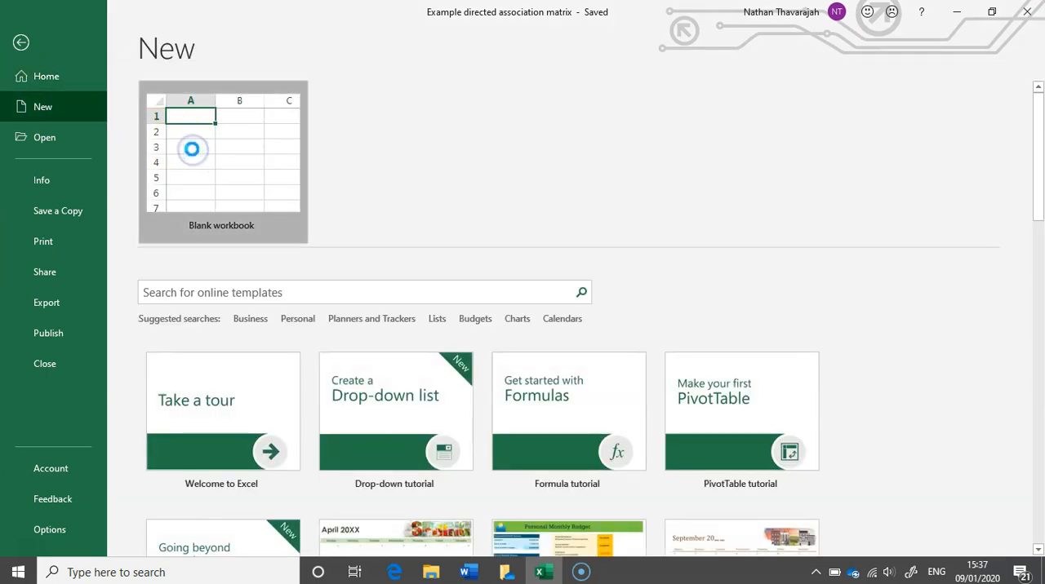
# Return to the Example directed association matrix workbook and copy range B2:G7, leaving out the Actor and Reciever headings.
pyautogui.click(543, 574)
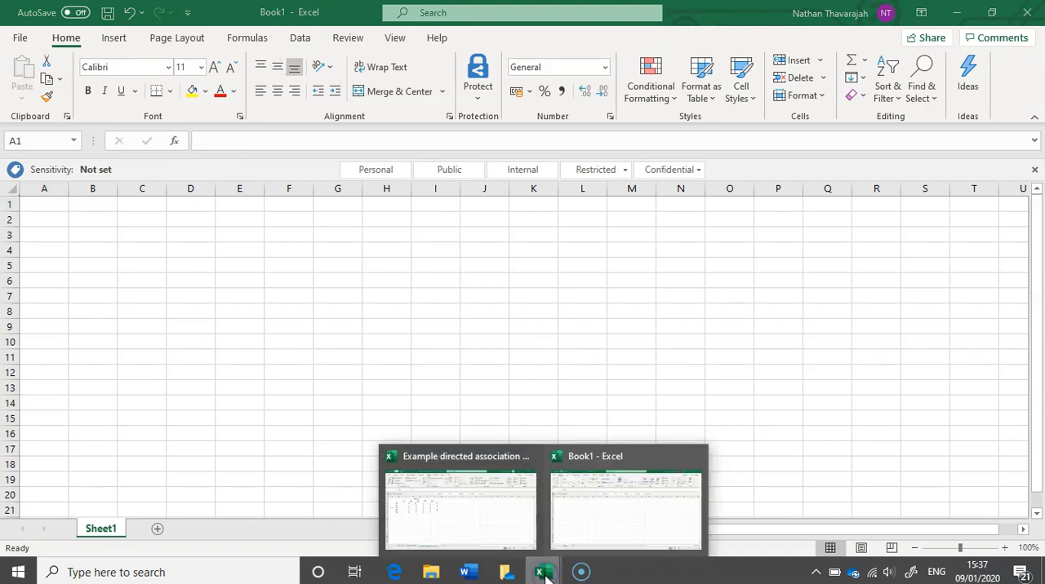
pyautogui.click(476, 523)
pyautogui.moveTo(52, 206); pyautogui.dragTo(313, 284)
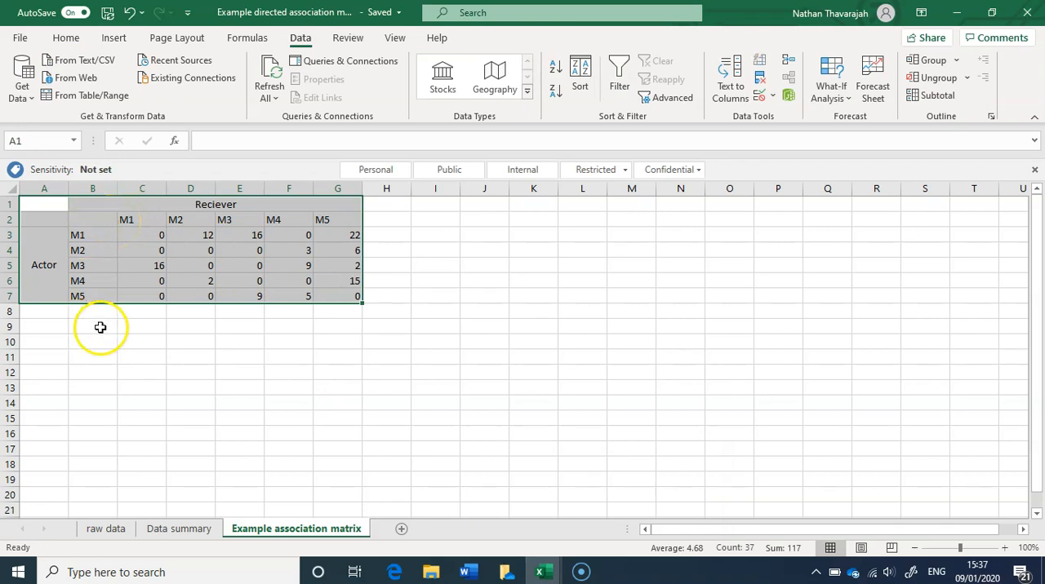
pyautogui.click(87, 220)
pyautogui.moveTo(87, 220); pyautogui.dragTo(335, 298)
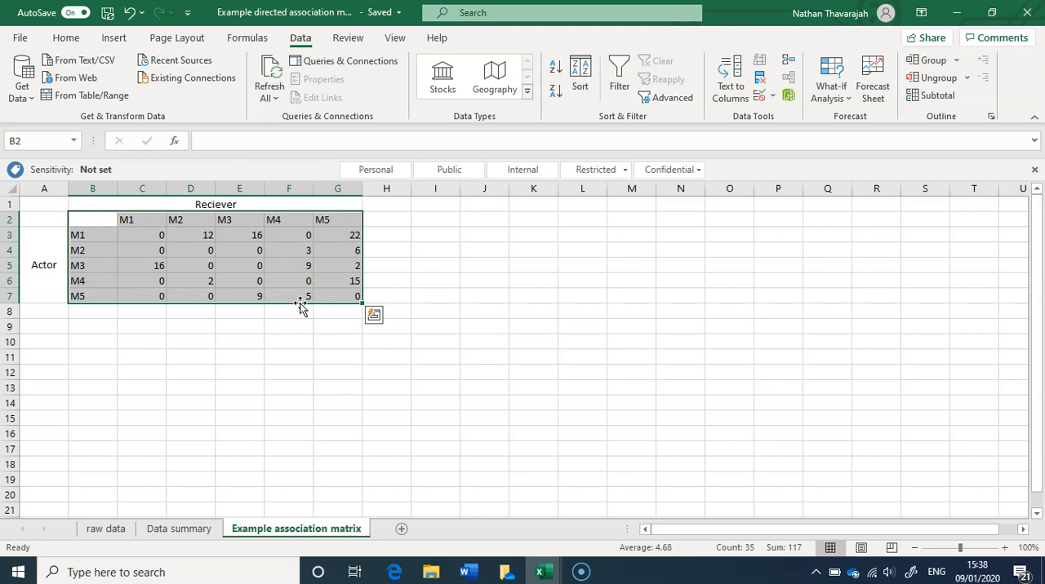
pyautogui.hotkey('ctrl', 'c')
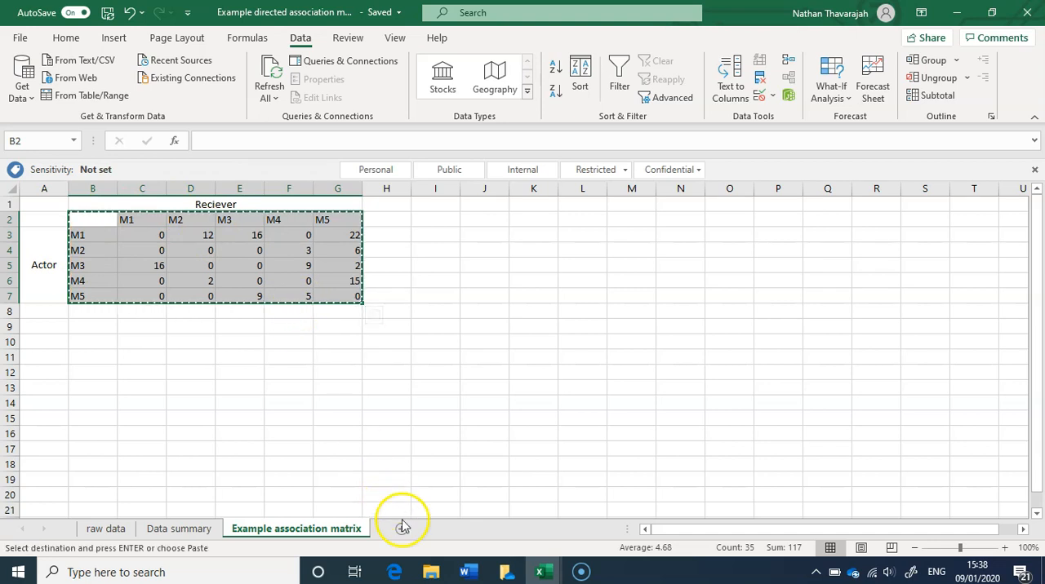
# Paste the copied matrix at cell A1 of the new blank workbook.
pyautogui.click(543, 574)
pyautogui.click(601, 530)
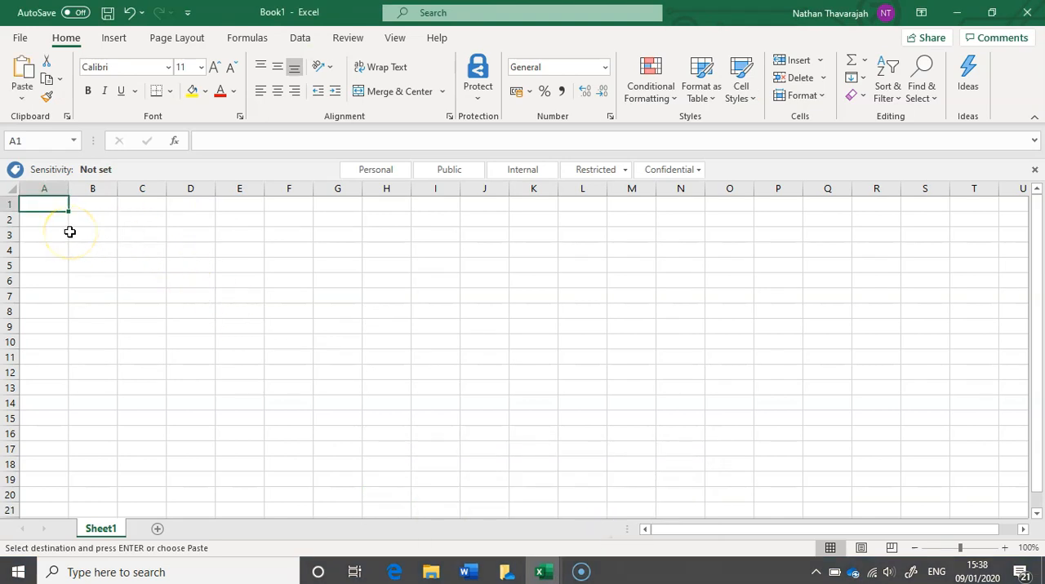
pyautogui.hotkey('ctrl', 'v')
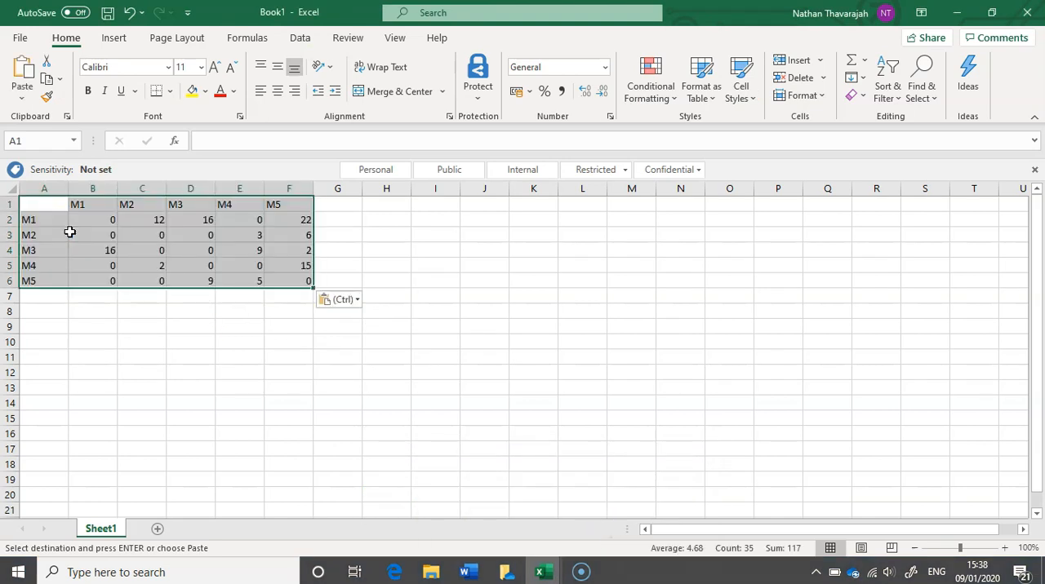
pyautogui.click(147, 303)
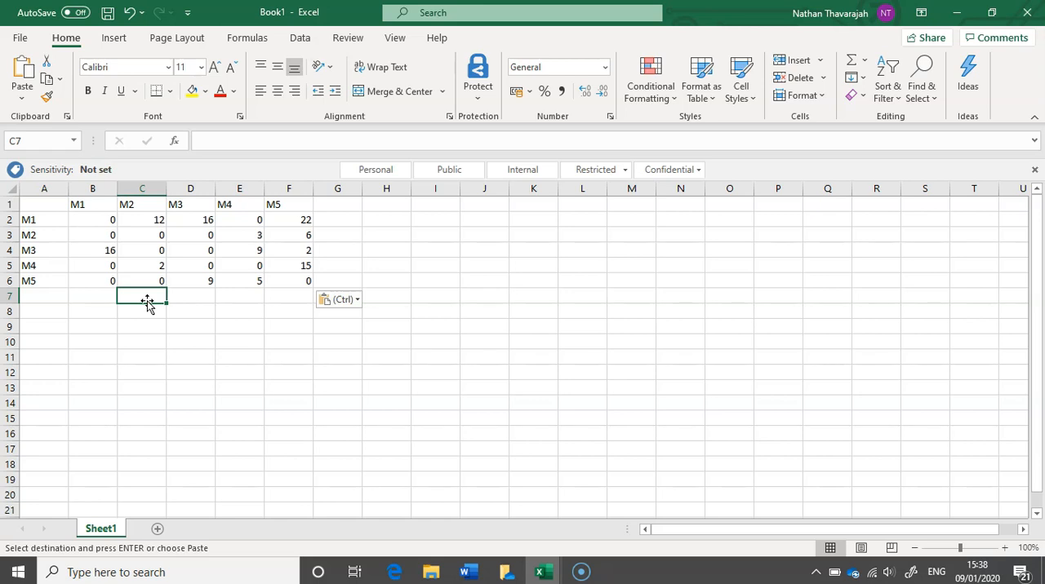
# Start saving the new workbook under a new name and bring up the full Save As dialog.
pyautogui.click(23, 39)
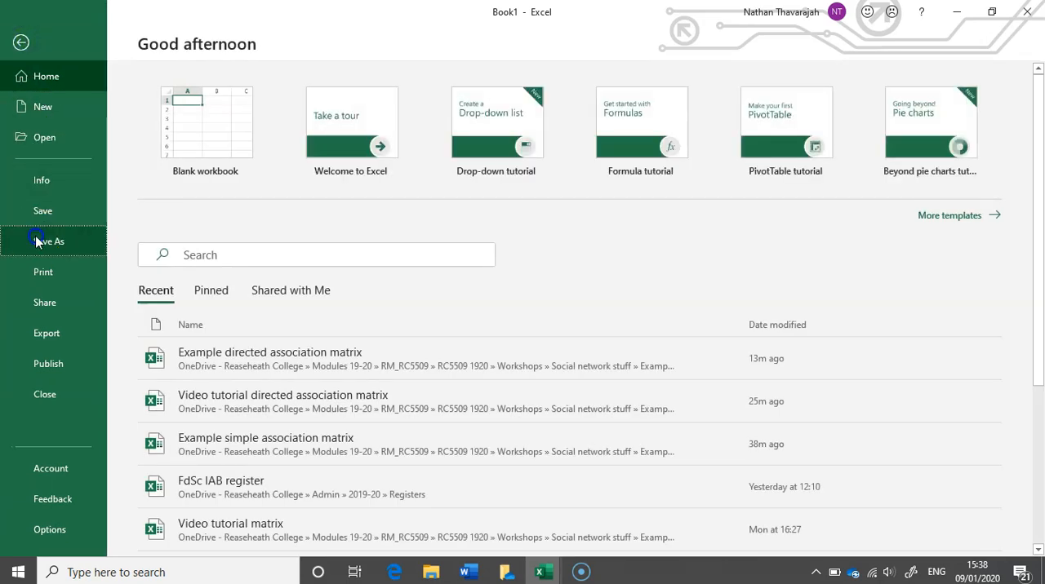
pyautogui.click(37, 241)
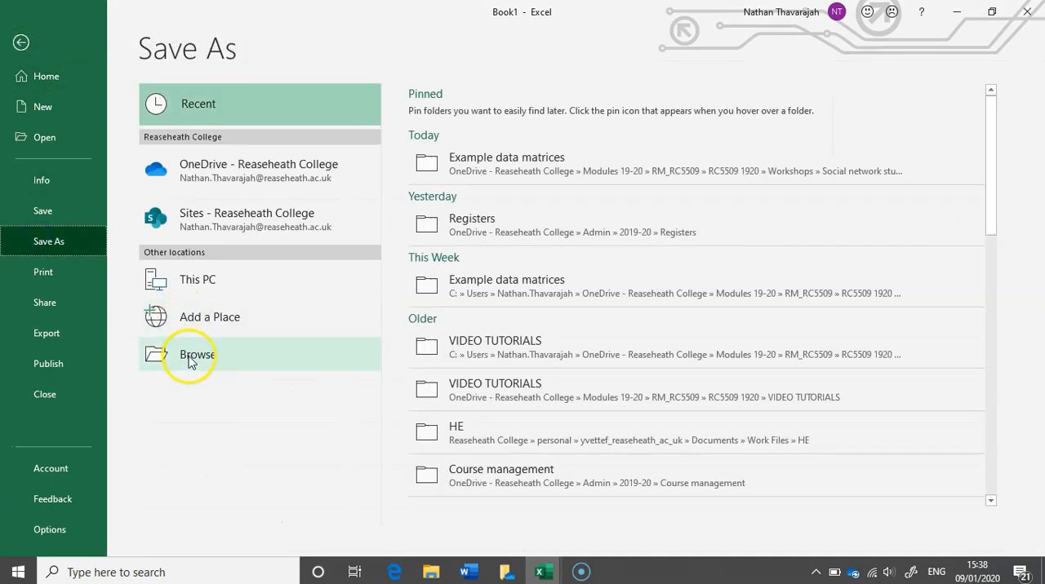
pyautogui.click(493, 163)
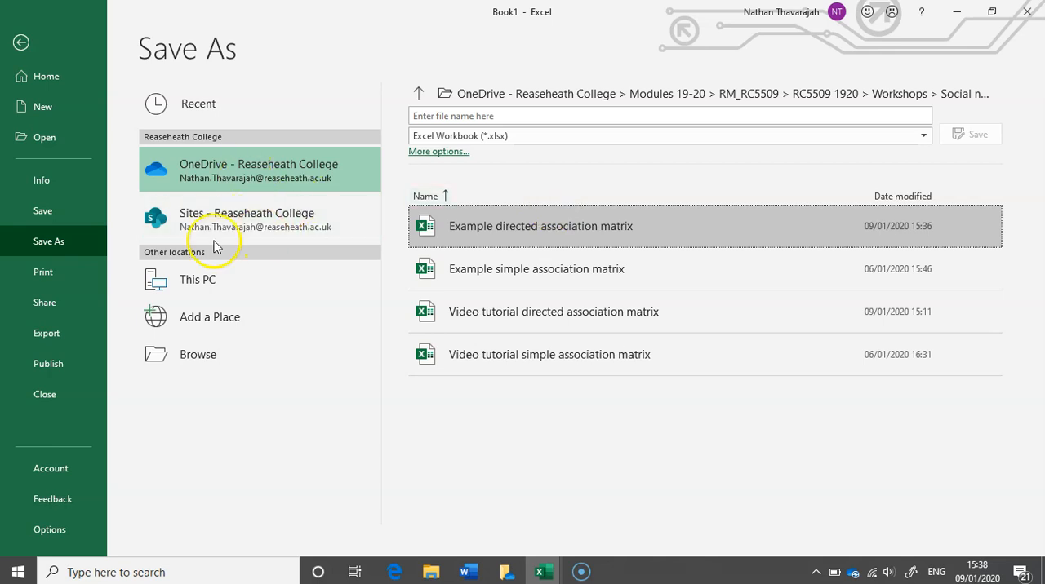
pyautogui.click(191, 352)
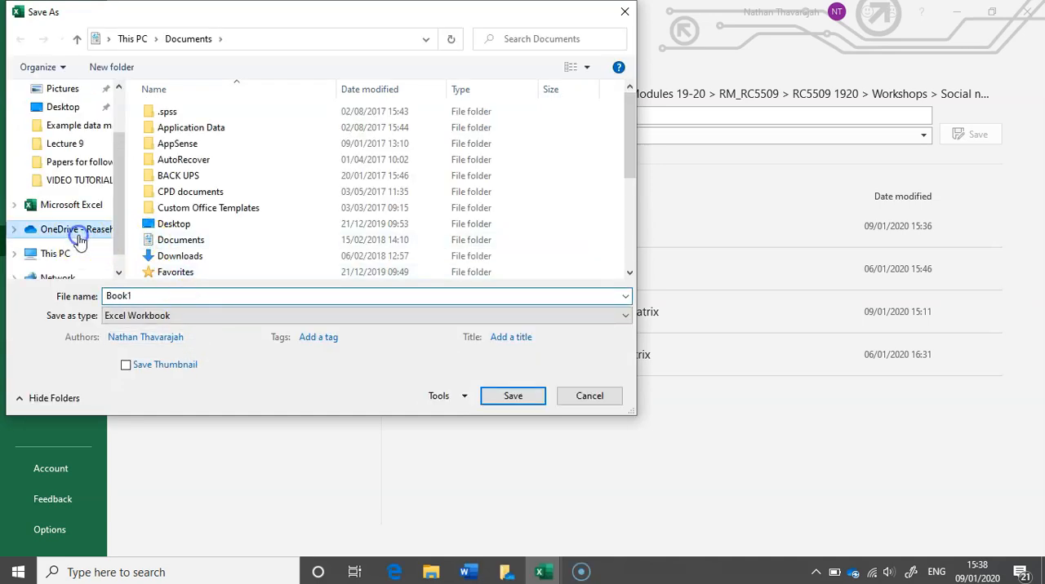
# Set the save location to OneDrive folder Modules 19-20 > RM_RC5509 > RC5509 1920 > Workshops > Social network stuff > Example data matrices.
pyautogui.click(80, 236)
pyautogui.scroll(-2, 243, 216)
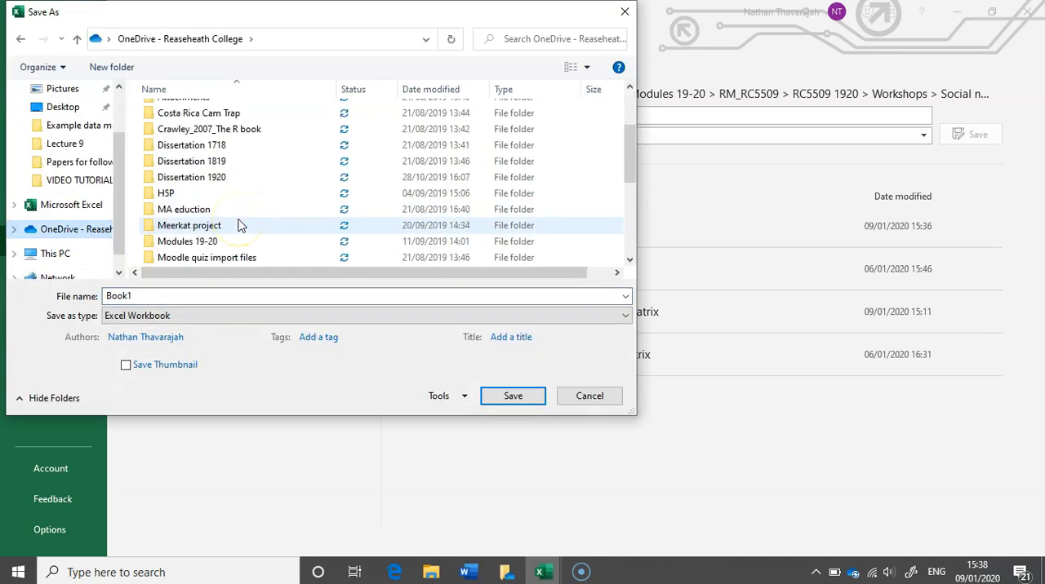
pyautogui.doubleClick(201, 241)
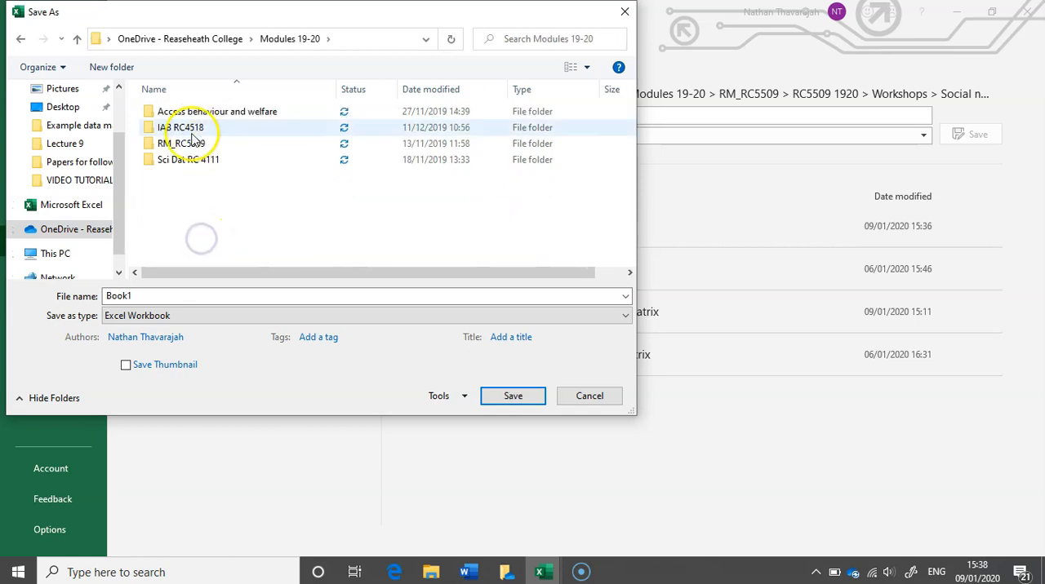
pyautogui.click(189, 144)
pyautogui.doubleClick(188, 145)
pyautogui.doubleClick(183, 115)
pyautogui.click(181, 161)
pyautogui.doubleClick(181, 161)
pyautogui.click(204, 128)
pyautogui.doubleClick(204, 128)
pyautogui.click(197, 118)
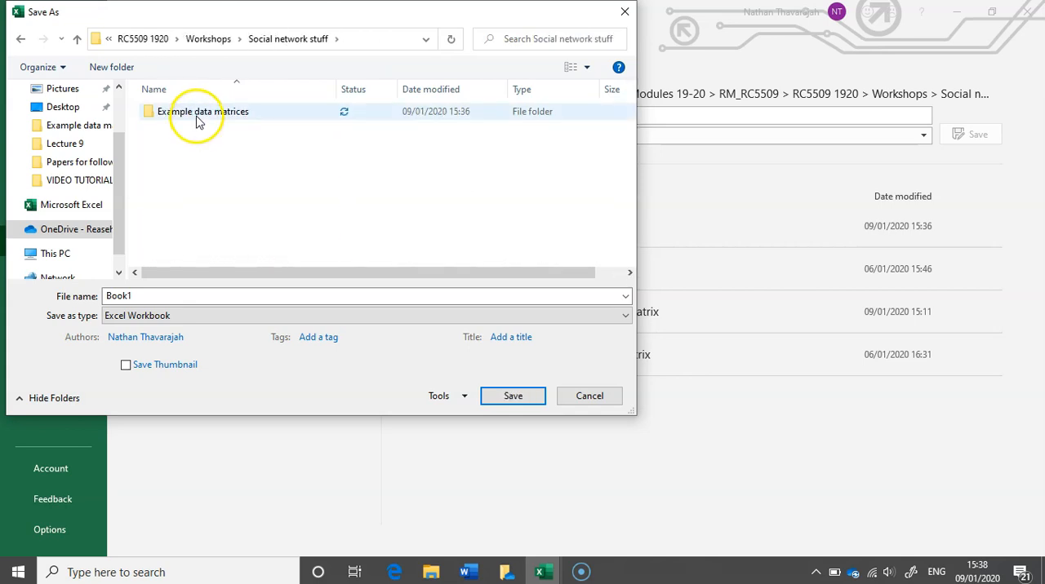
pyautogui.doubleClick(196, 118)
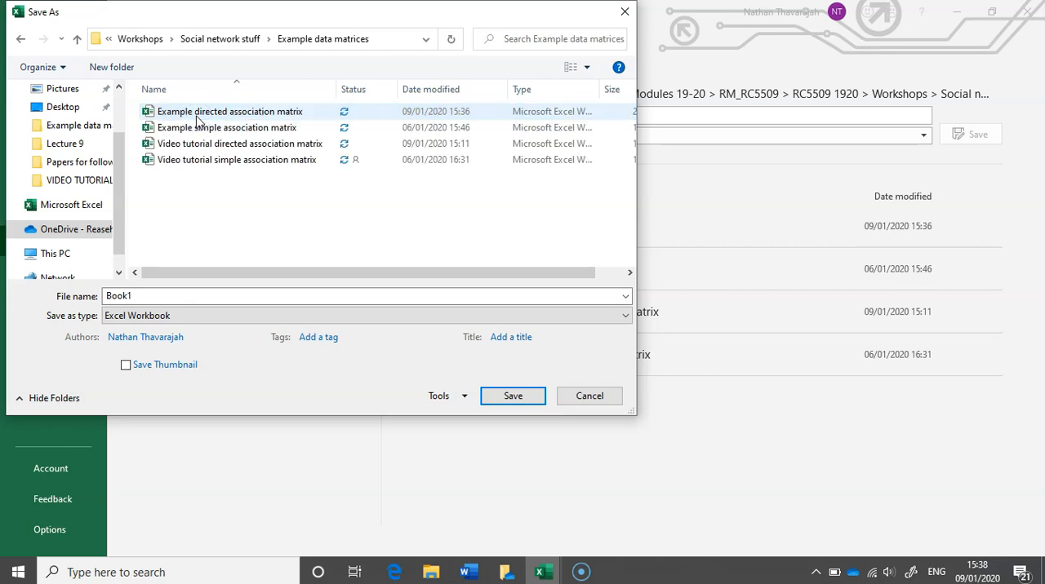
# Save the workbook as Video tutorial directed association matrix, replacing the existing file of that name.
pyautogui.click(194, 181)
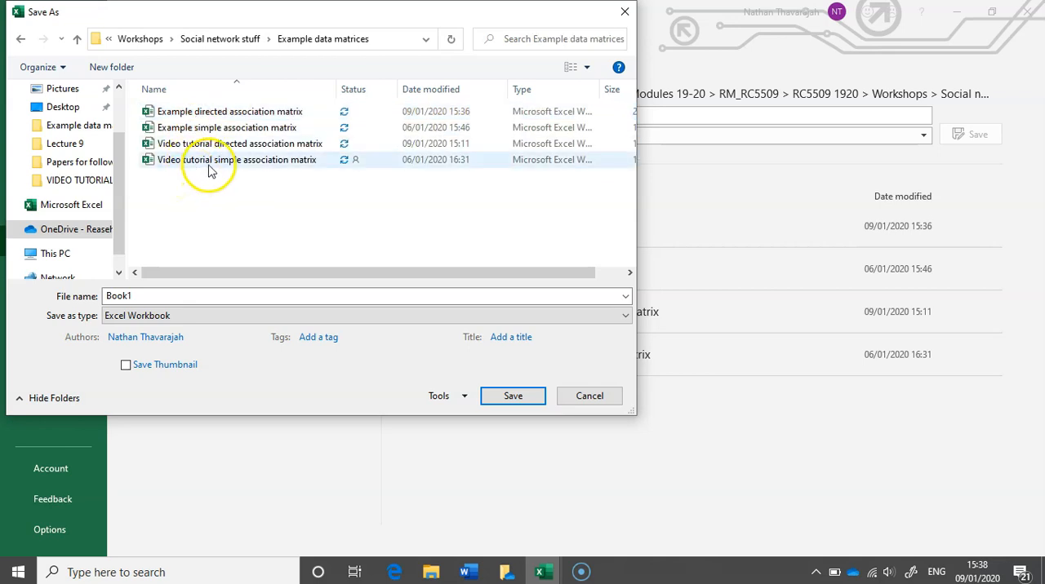
pyautogui.click(222, 145)
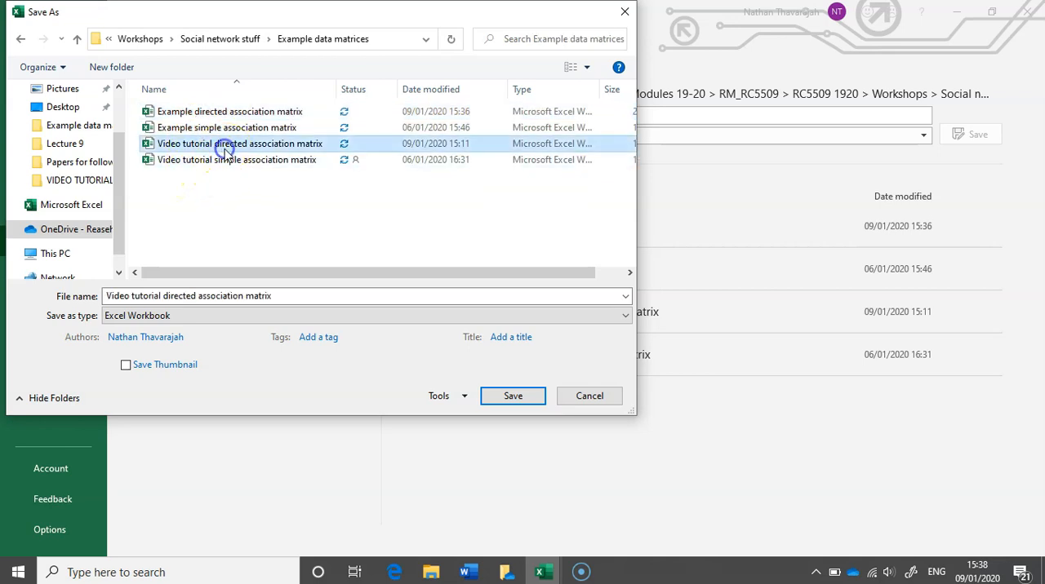
pyautogui.click(498, 397)
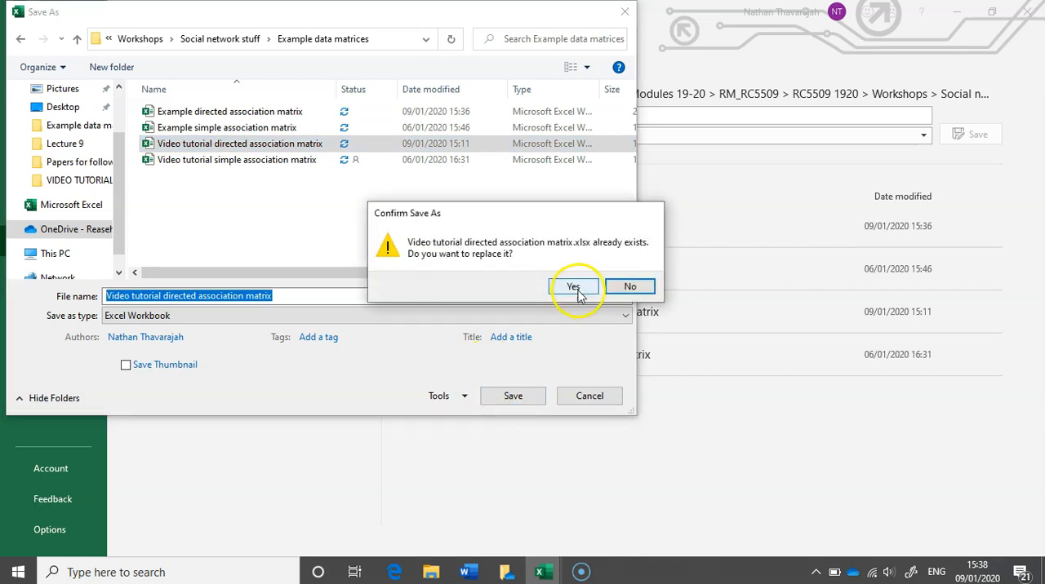
pyautogui.click(573, 287)
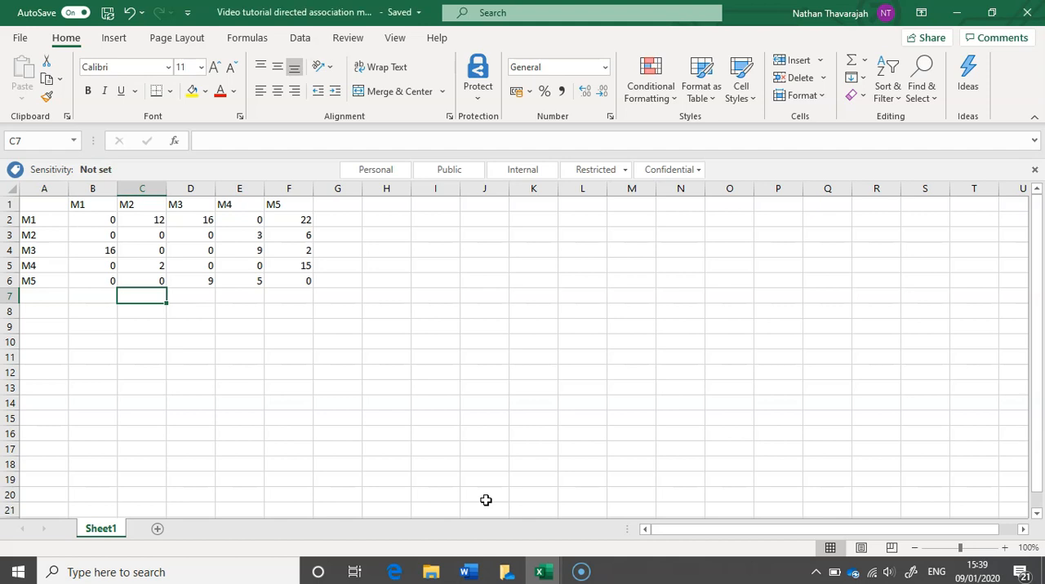
# Close both the Video tutorial directed association matrix and the Example directed association matrix workbooks.
pyautogui.click(580, 574)
pyautogui.click(539, 572)
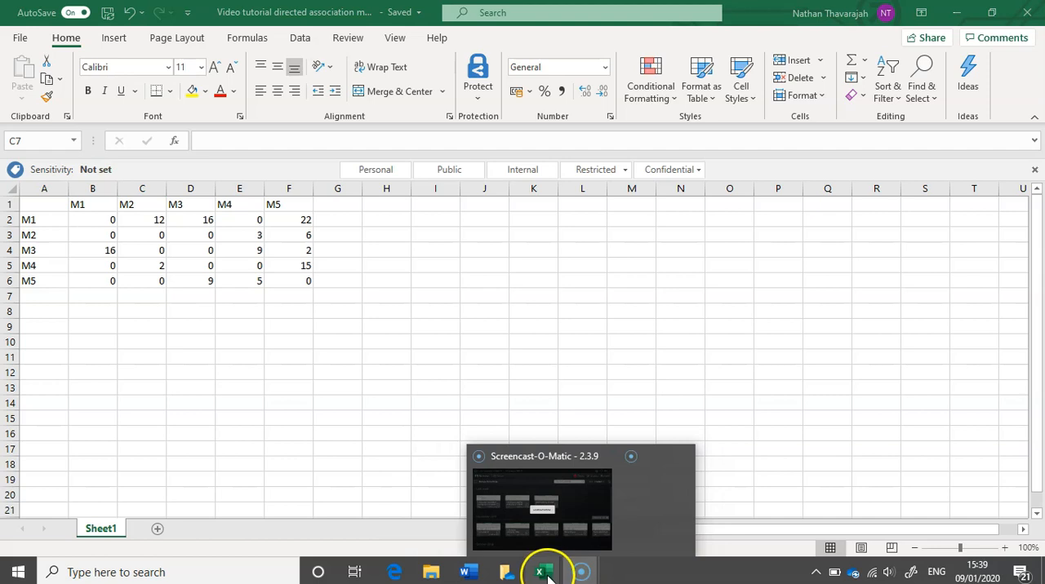
pyautogui.click(602, 535)
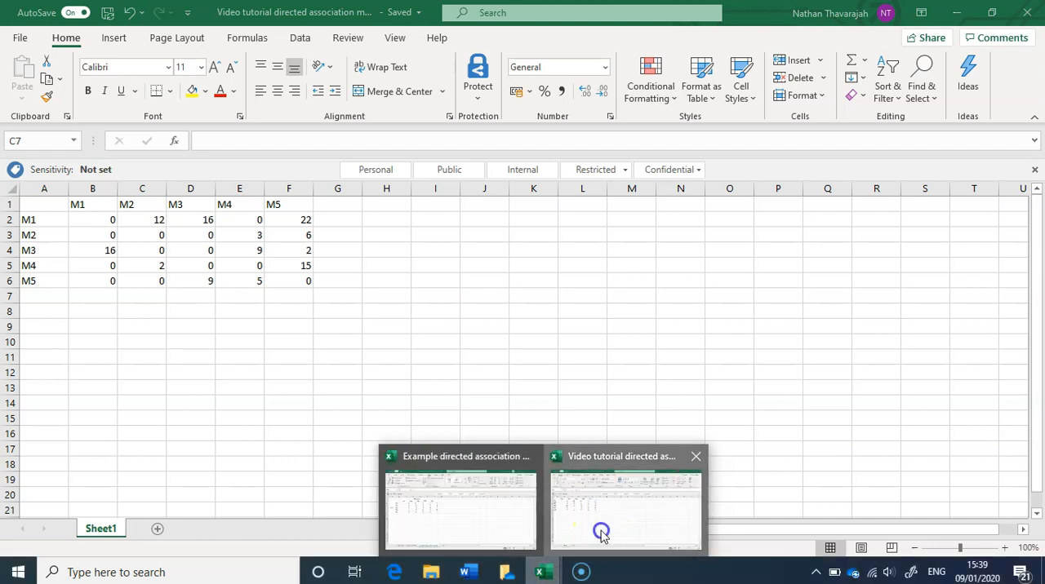
pyautogui.click(1024, 14)
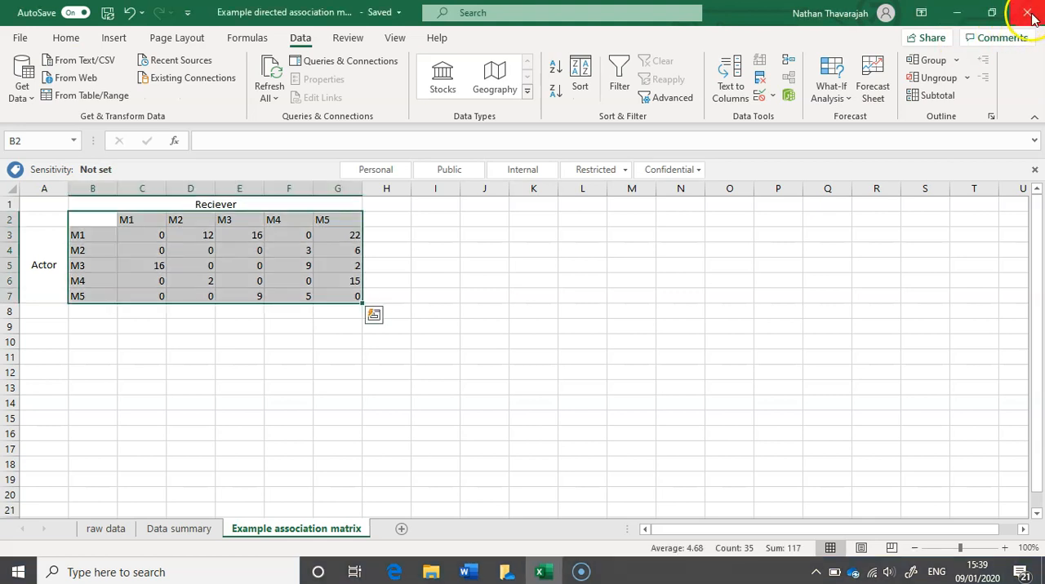
pyautogui.click(1028, 12)
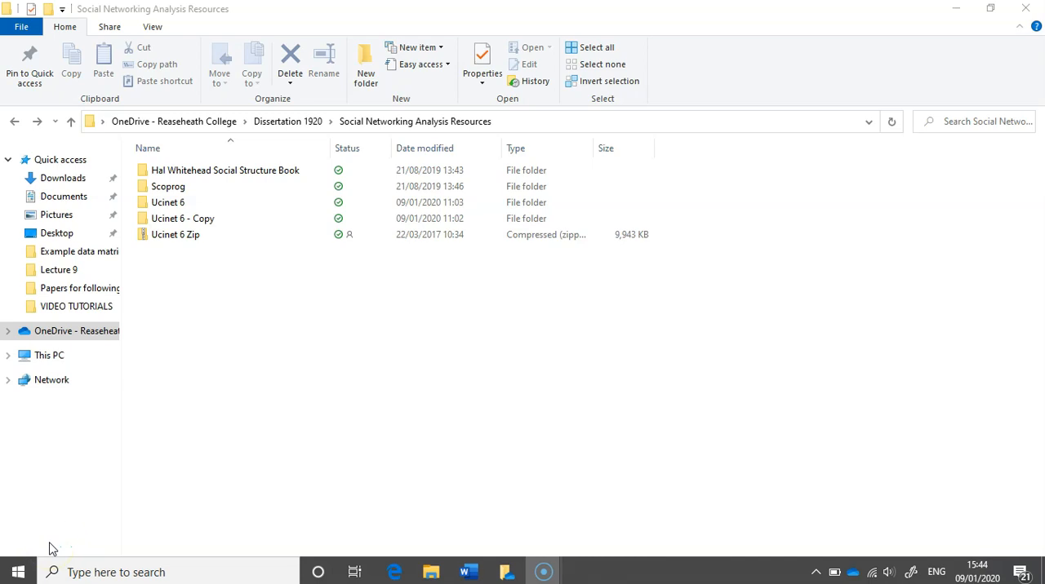
pyautogui.click(37, 552)
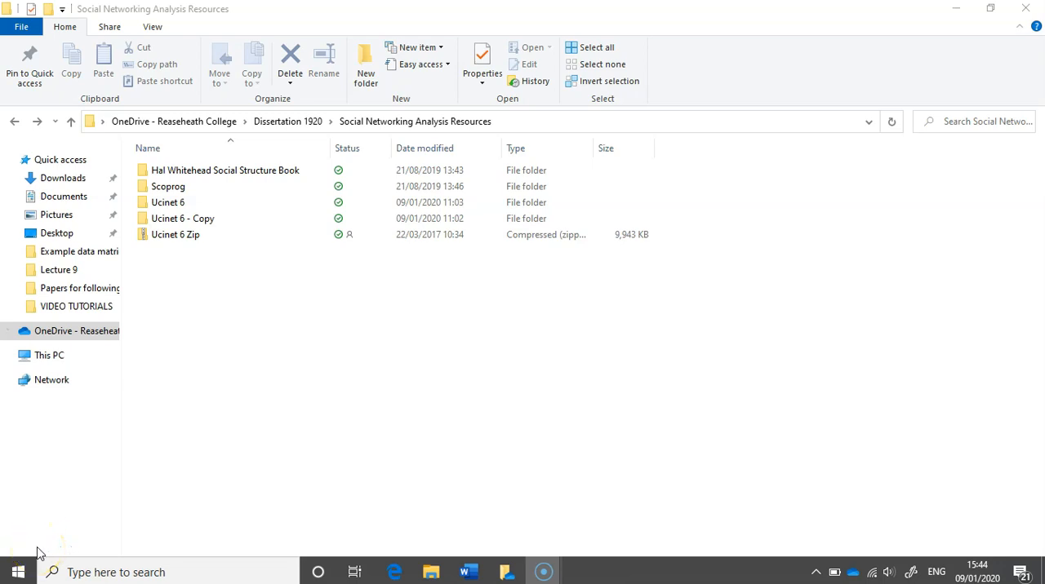